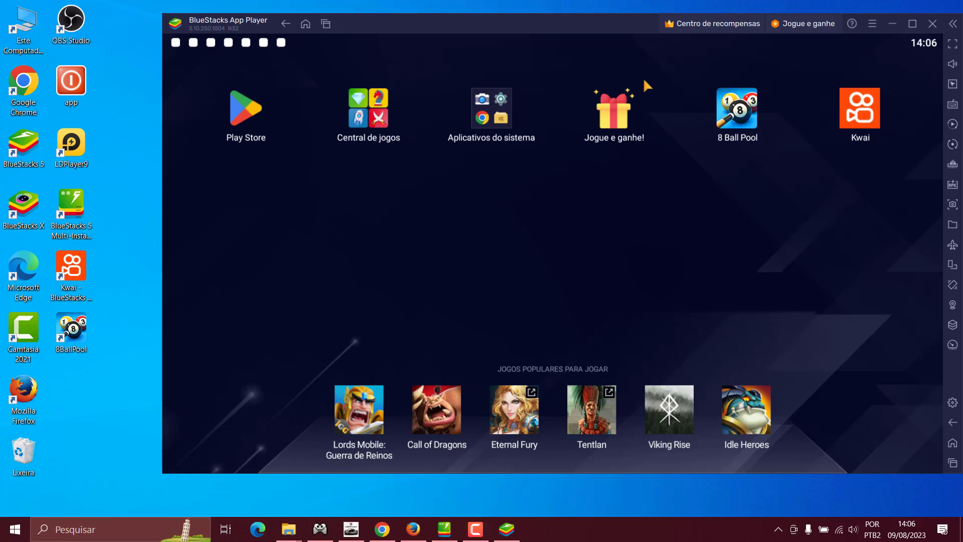
{"action": "right_click", "coordinate": [738, 126]}
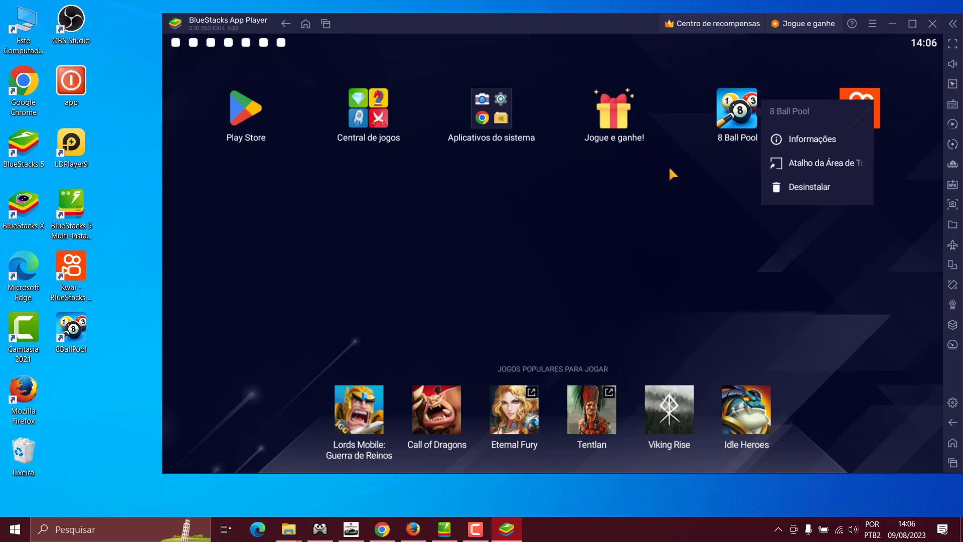
{"action": "left_click", "coordinate": [632, 191]}
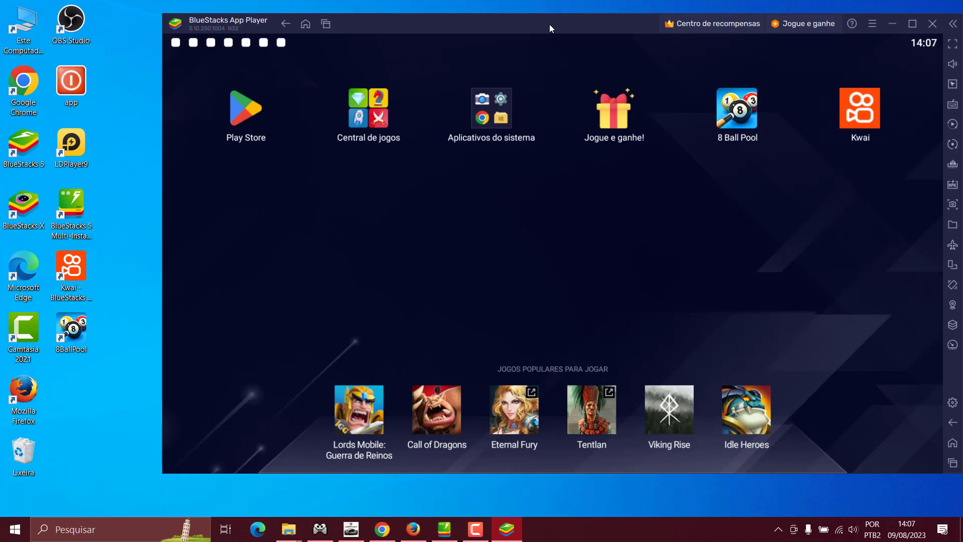
{"action": "left_click_drag", "start_coordinate": [549, 24], "coordinate": [500, 20]}
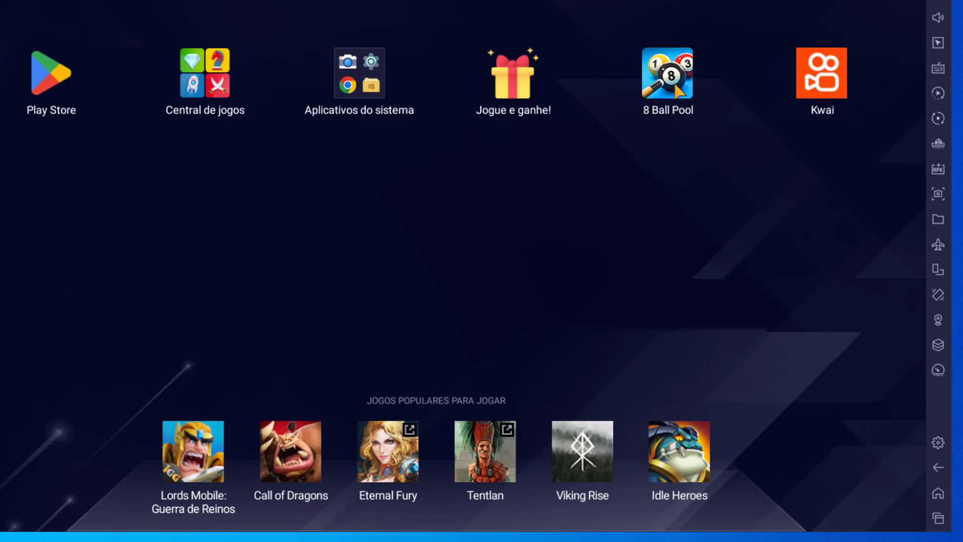
- Try to launch 8 Ball Pool in the Nougat instance, dismiss the dialog and minimize the emulator window
{"action": "left_click", "coordinate": [678, 89]}
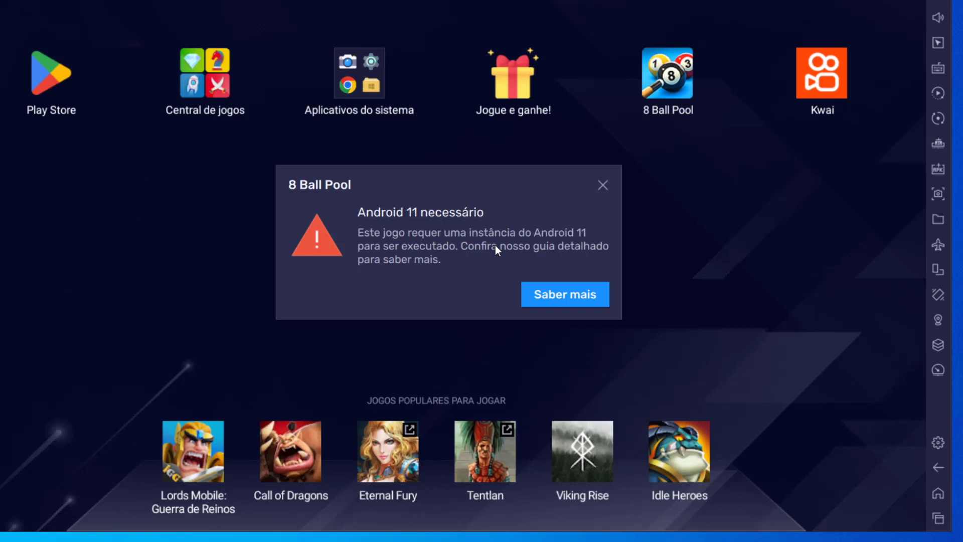
{"action": "left_click", "coordinate": [604, 186]}
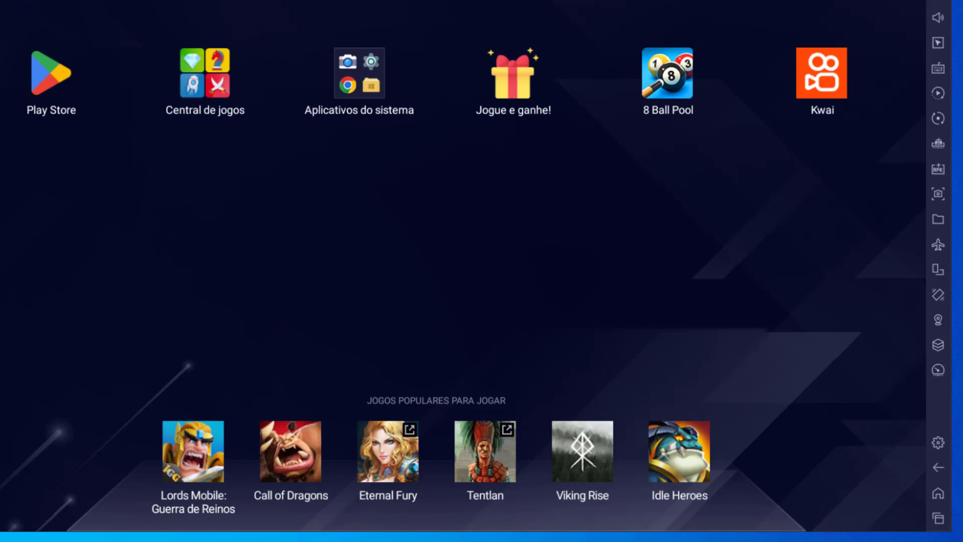
{"action": "key", "text": "F11"}
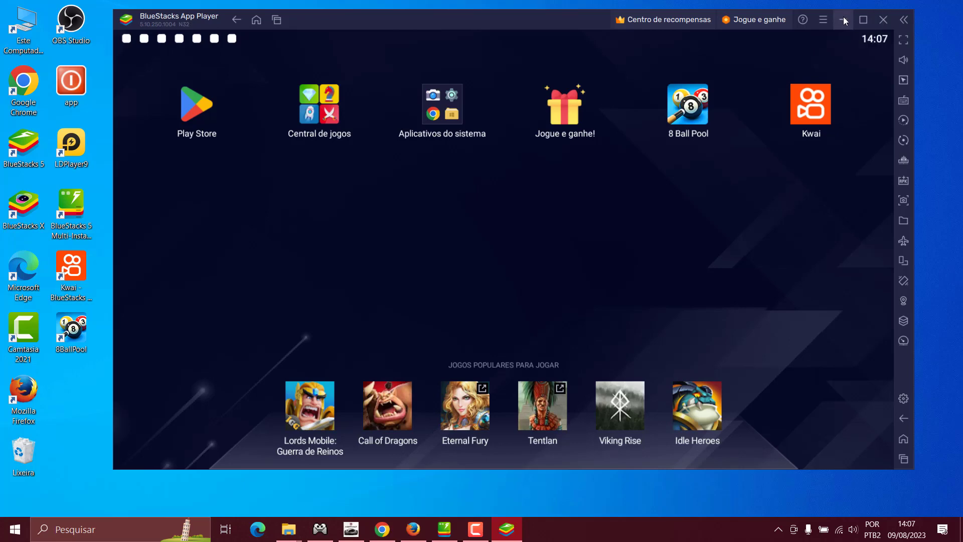
{"action": "left_click", "coordinate": [844, 19]}
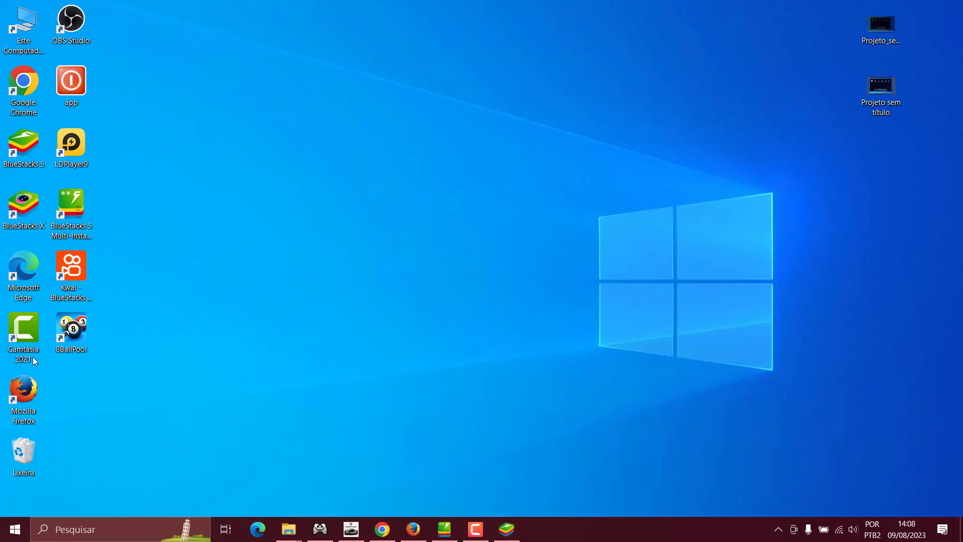
- In the BlueStacks Multi-Instance Manager, stop the Nougat 32-bit instance and start the Android 11 (Beta) instance
{"action": "double_click", "coordinate": [70, 227]}
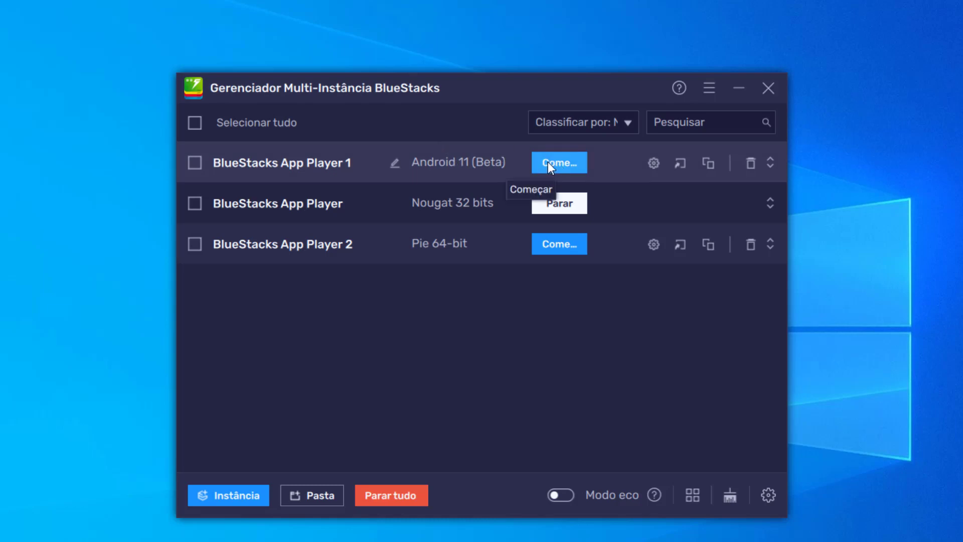
{"action": "left_click", "coordinate": [562, 205]}
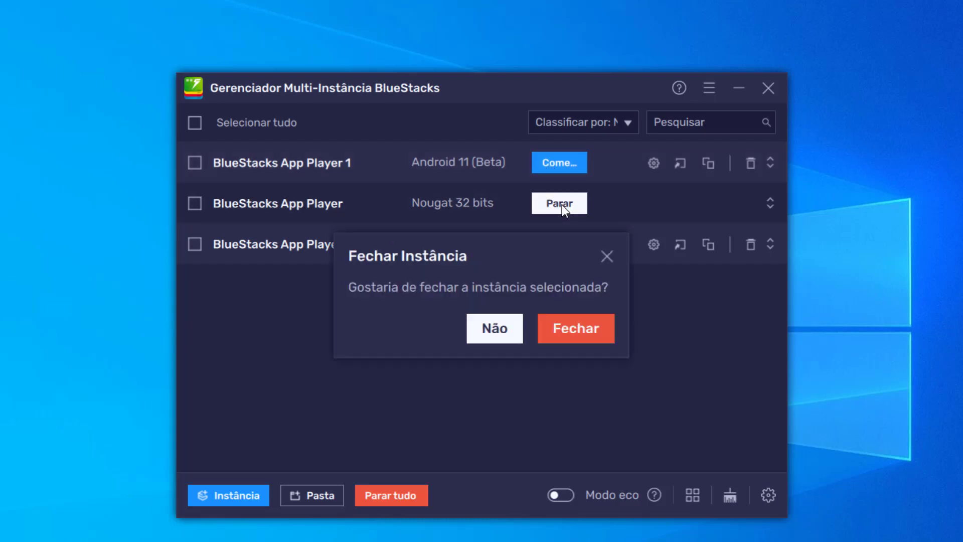
{"action": "left_click", "coordinate": [573, 328]}
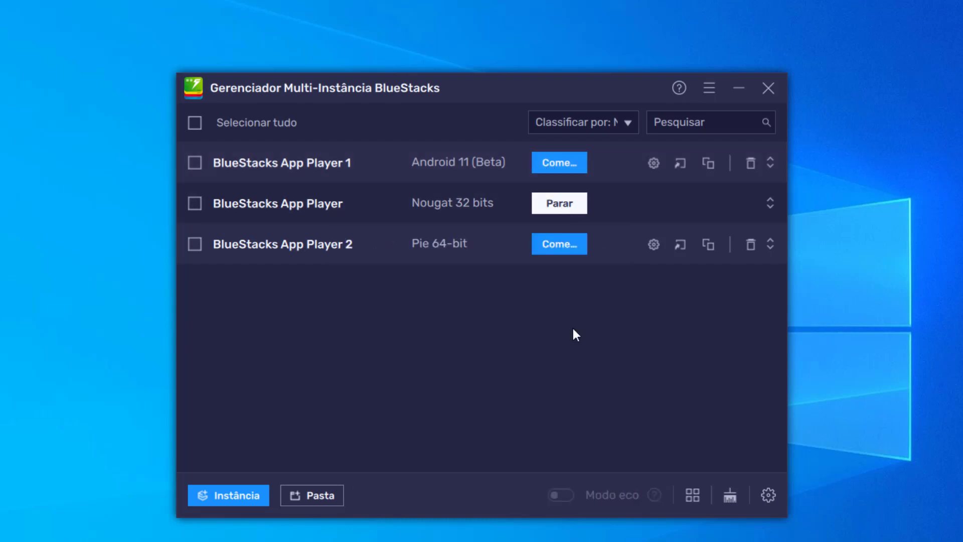
{"action": "left_click", "coordinate": [554, 164]}
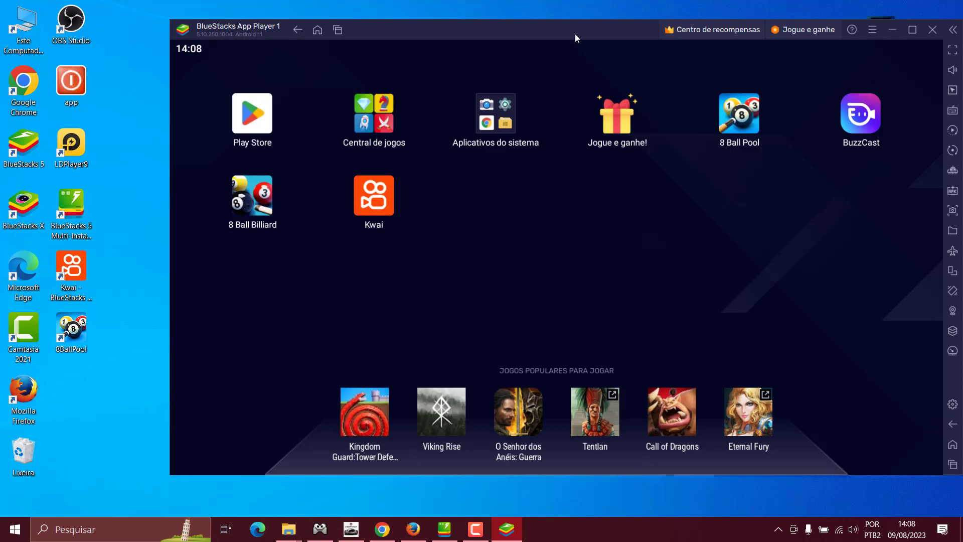
{"action": "left_click_drag", "start_coordinate": [574, 34], "coordinate": [522, 38]}
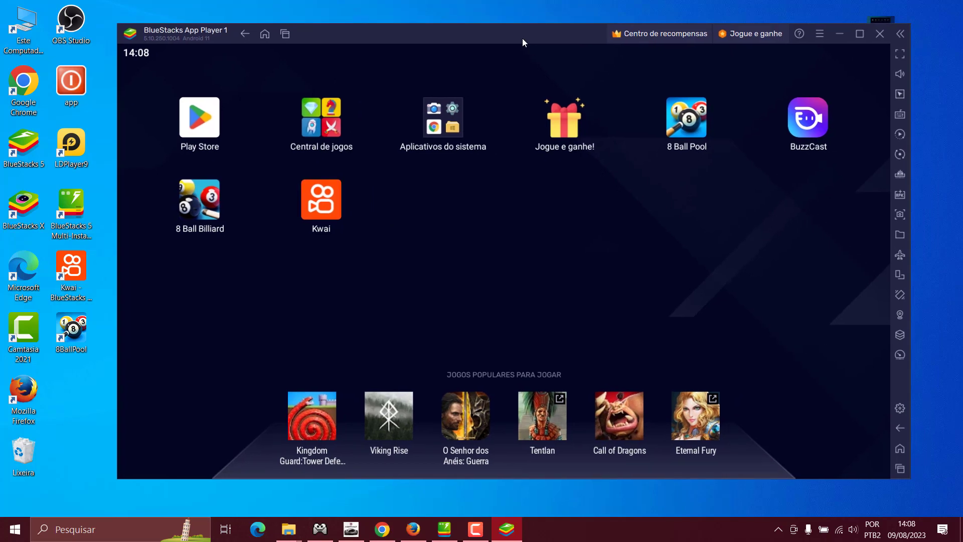
{"action": "left_click", "coordinate": [213, 222]}
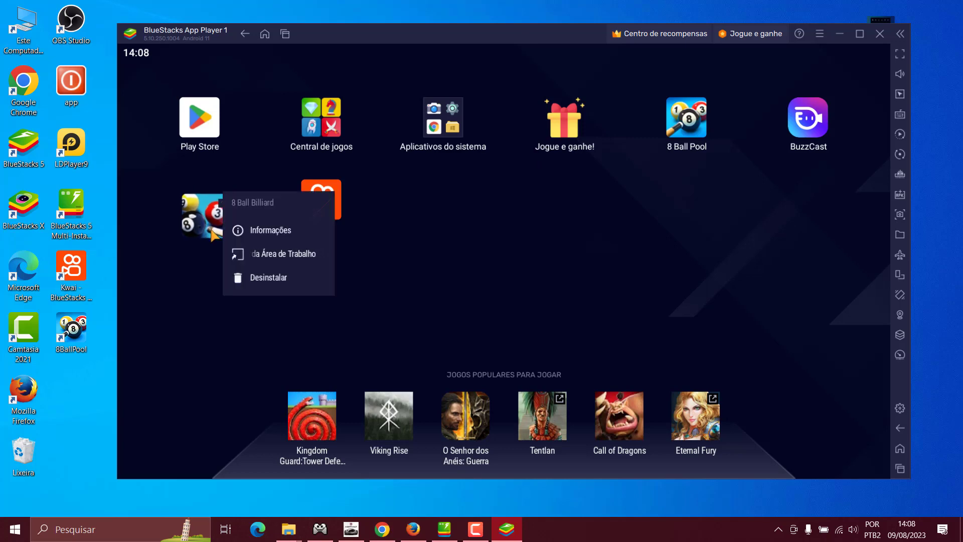
{"action": "left_click_drag", "start_coordinate": [211, 220], "coordinate": [211, 211]}
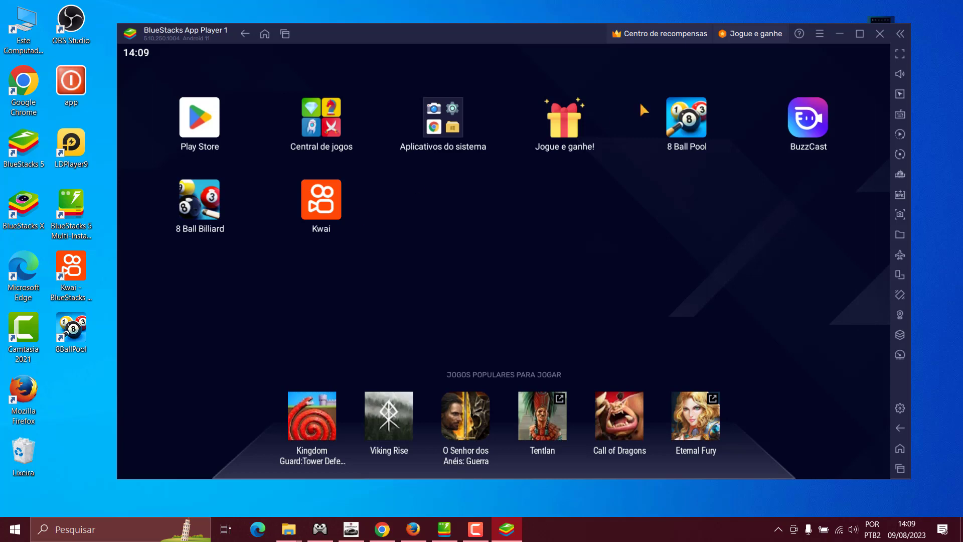
- Try repeatedly to launch 8 Ball Pool in the Android 11 instance, and minimize the emulator and instance manager windows
{"action": "left_click", "coordinate": [705, 130]}
{"action": "left_click", "coordinate": [691, 121]}
{"action": "left_click", "coordinate": [690, 118]}
{"action": "left_click", "coordinate": [690, 117]}
{"action": "left_click", "coordinate": [690, 117]}
{"action": "left_click", "coordinate": [681, 143]}
{"action": "left_click", "coordinate": [835, 33]}
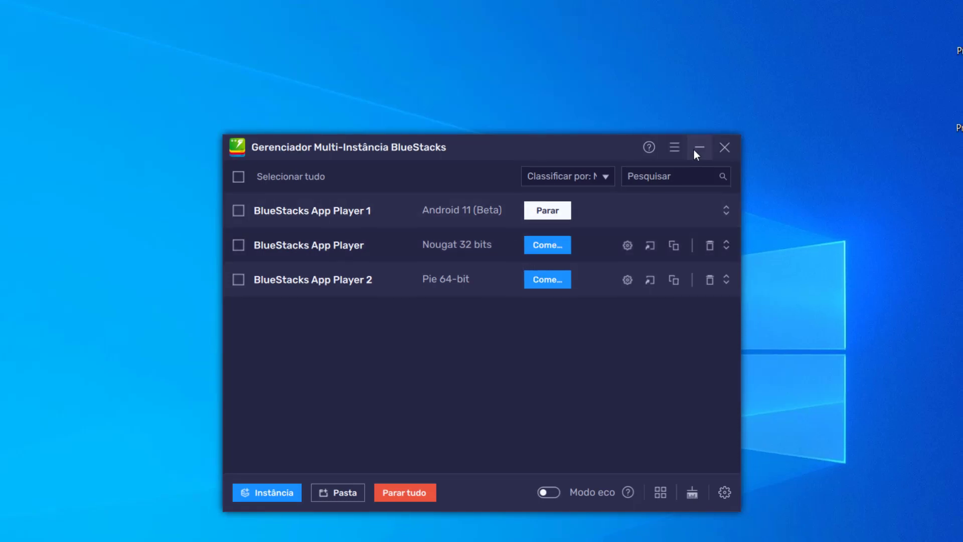
{"action": "left_click", "coordinate": [698, 148]}
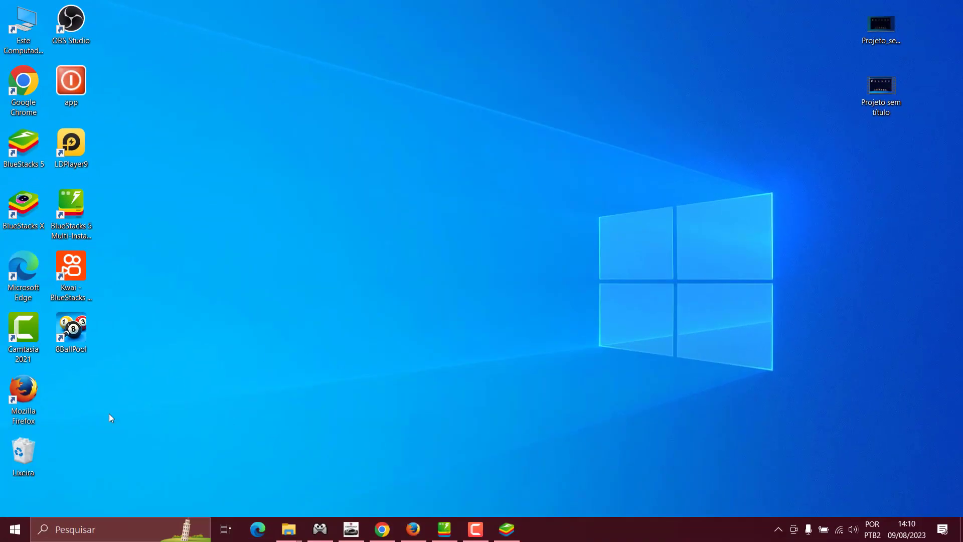
- Move the LDPlayer9 shortcut toward the middle of the desktop and launch LDPlayer9
{"action": "mouse_move", "coordinate": [77, 341]}
{"action": "left_mouse_down"}
{"action": "mouse_move", "coordinate": [362, 278]}
{"action": "mouse_move", "coordinate": [114, 350]}
{"action": "mouse_move", "coordinate": [87, 345]}
{"action": "left_mouse_up"}
{"action": "left_click", "coordinate": [299, 290]}
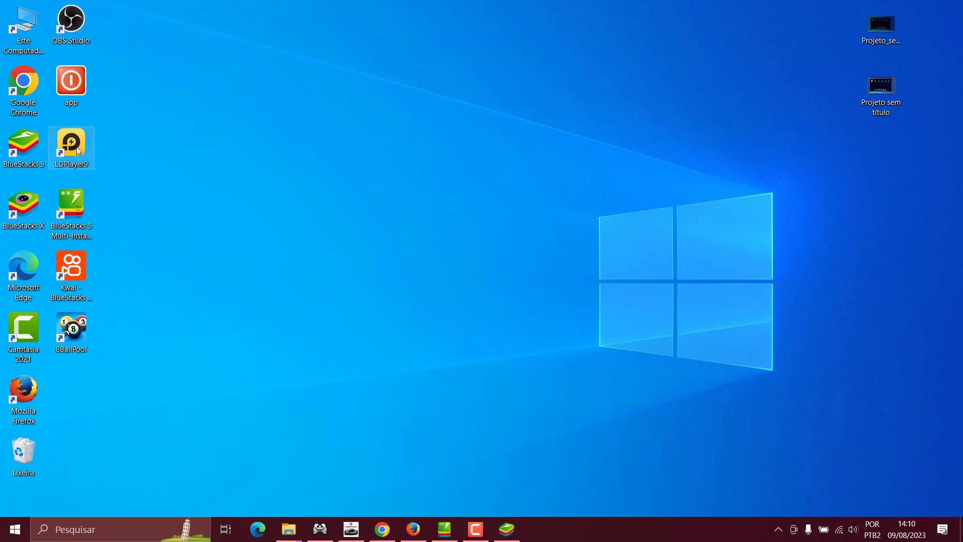
{"action": "left_click_drag", "start_coordinate": [77, 147], "coordinate": [410, 149]}
{"action": "left_click_drag", "start_coordinate": [336, 232], "coordinate": [485, 52]}
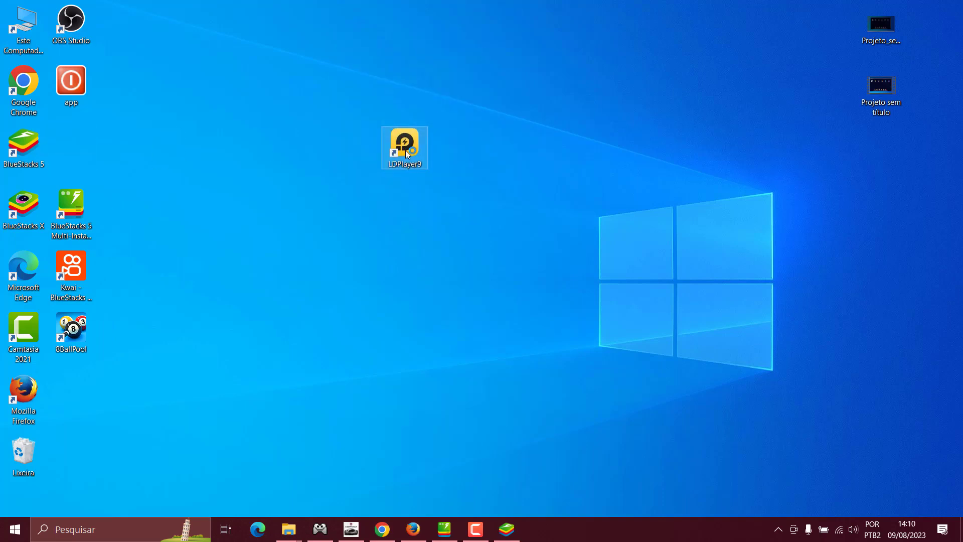
{"action": "double_click", "coordinate": [406, 149]}
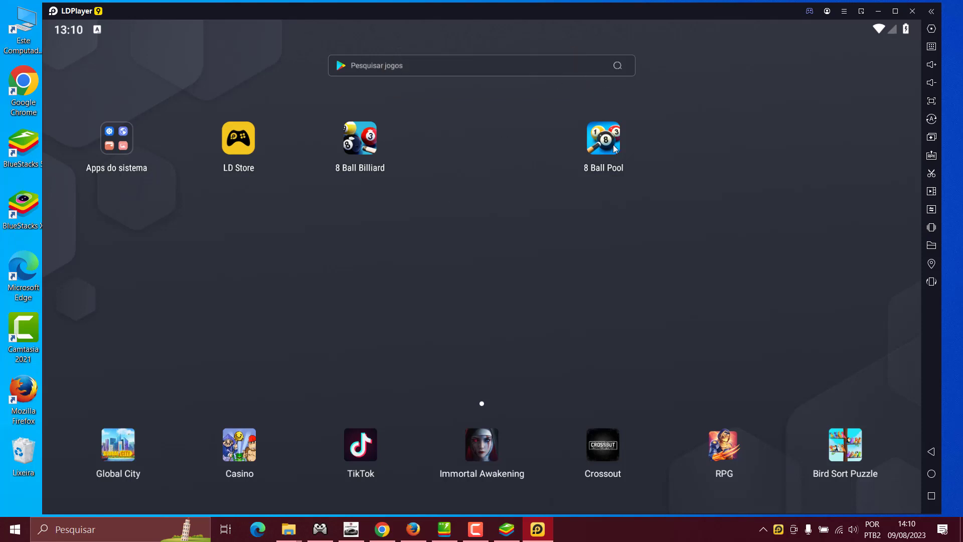
- Open the 8 Ball Billiard game in LDPlayer and return to the emulator's home screen
{"action": "left_click", "coordinate": [373, 156]}
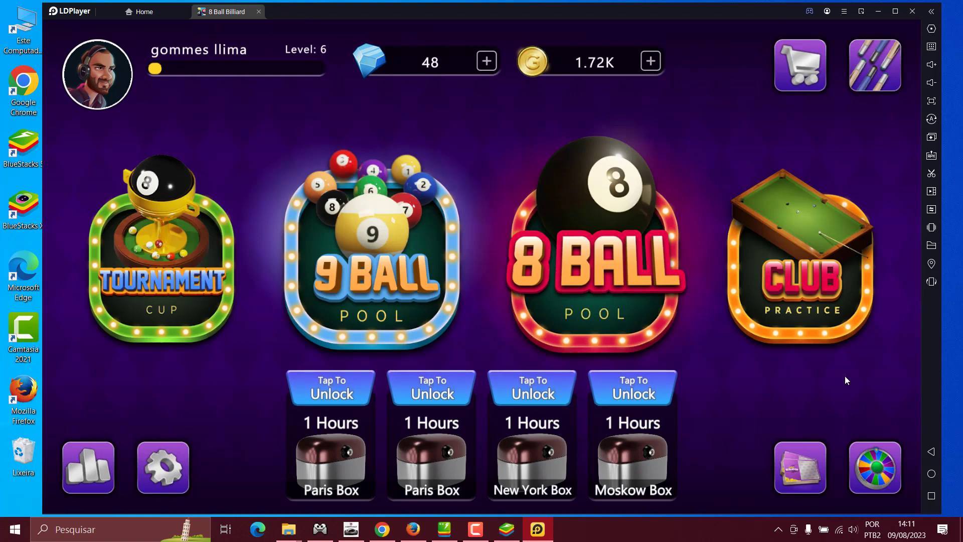
{"action": "left_click", "coordinate": [930, 474]}
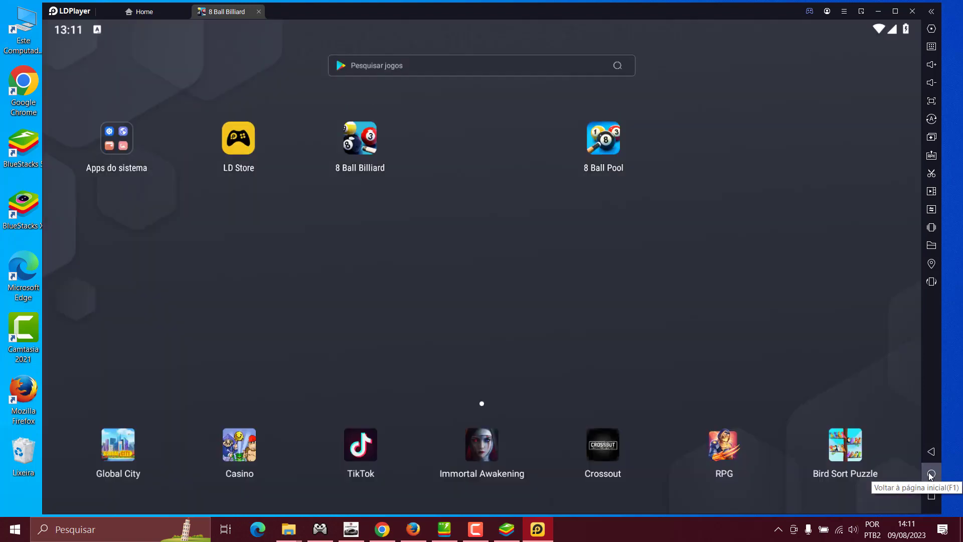
- Try repeatedly to launch 8 Ball Pool in LDPlayer, closing the application from the error dialog each time
{"action": "left_click", "coordinate": [603, 139]}
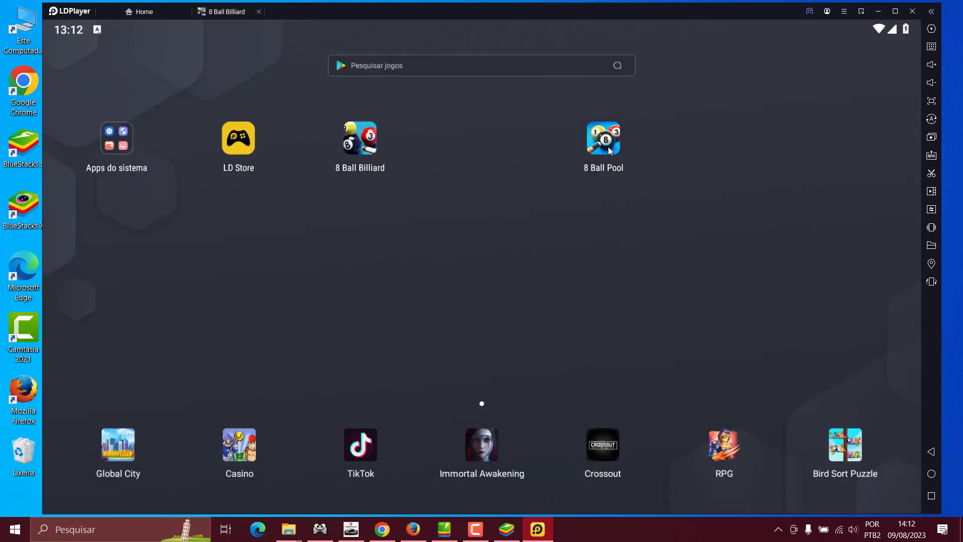
{"action": "left_click", "coordinate": [609, 149]}
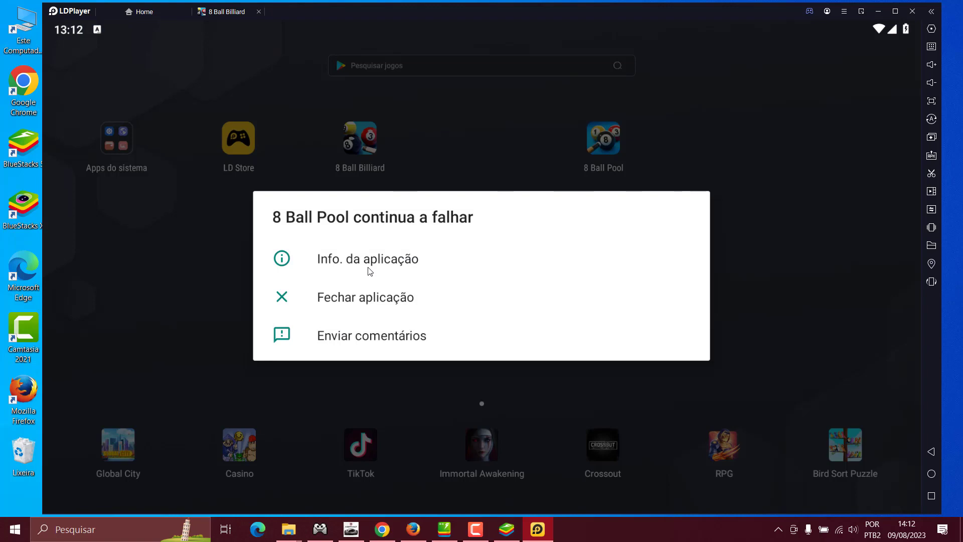
{"action": "left_click", "coordinate": [364, 301]}
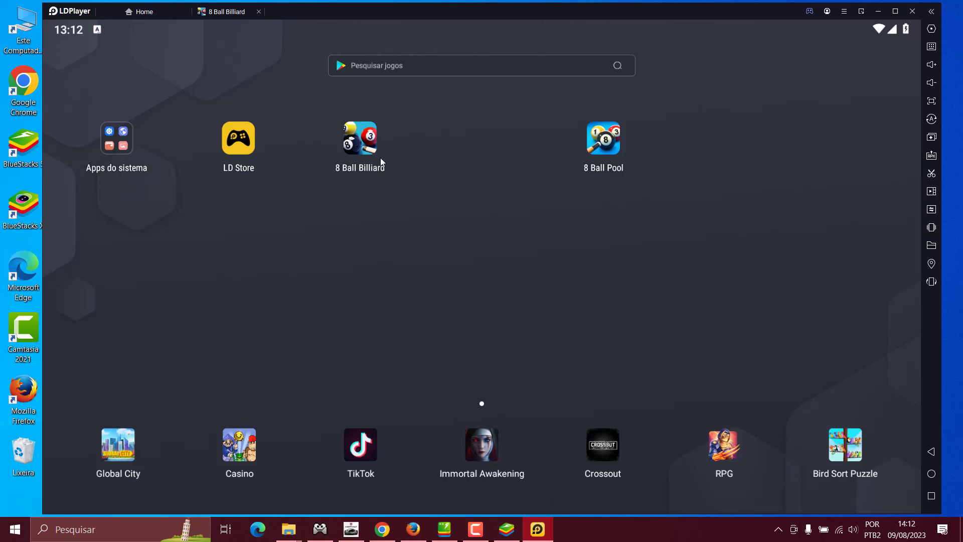
{"action": "left_click", "coordinate": [607, 133]}
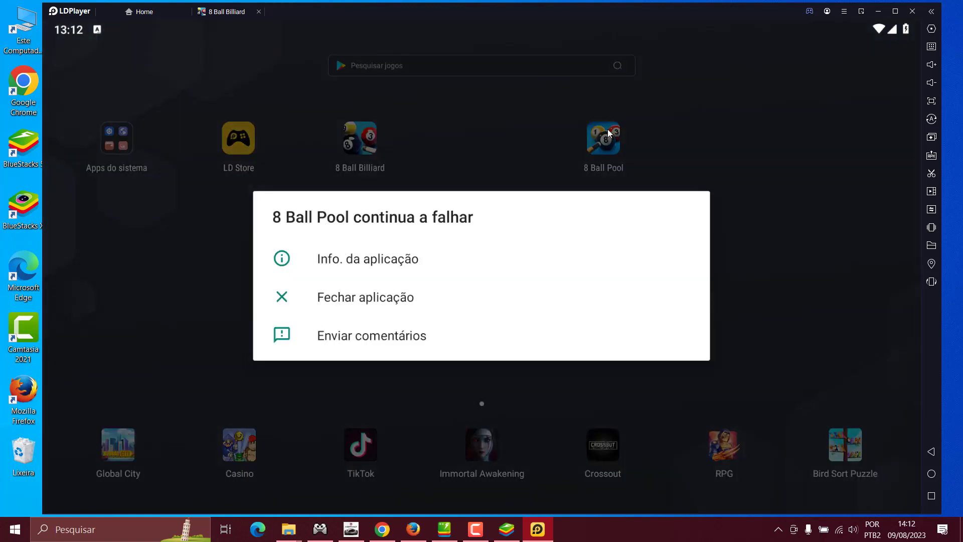
{"action": "left_click", "coordinate": [360, 303]}
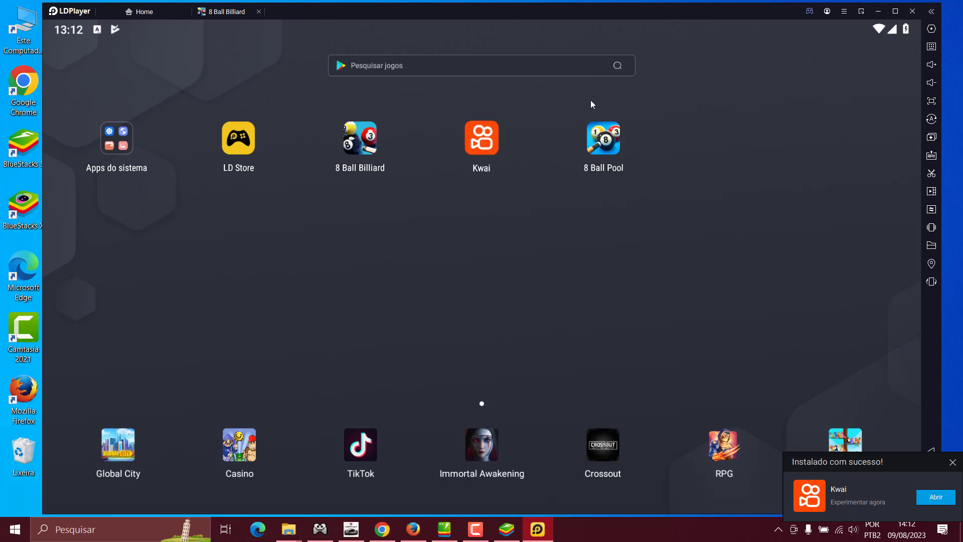
{"action": "left_click", "coordinate": [604, 142]}
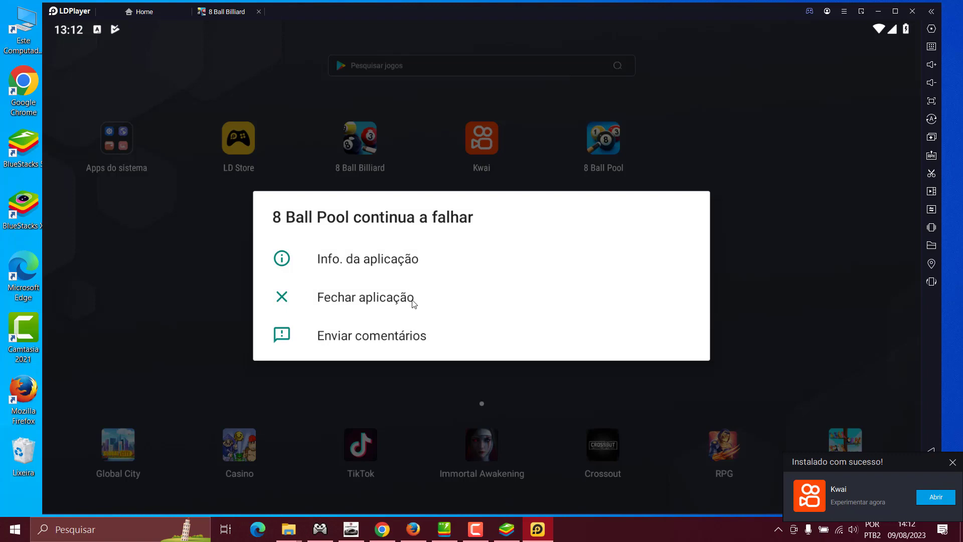
{"action": "left_click", "coordinate": [374, 297]}
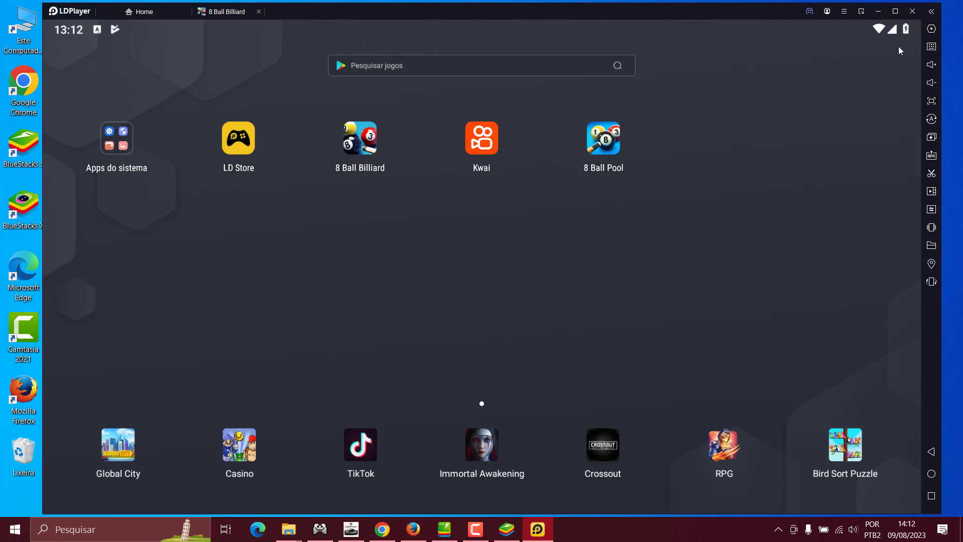
- Minimize LDPlayer and put the LDPlayer9 shortcut back above the BlueStacks 5 Multi-Instance shortcut
{"action": "left_click", "coordinate": [877, 14]}
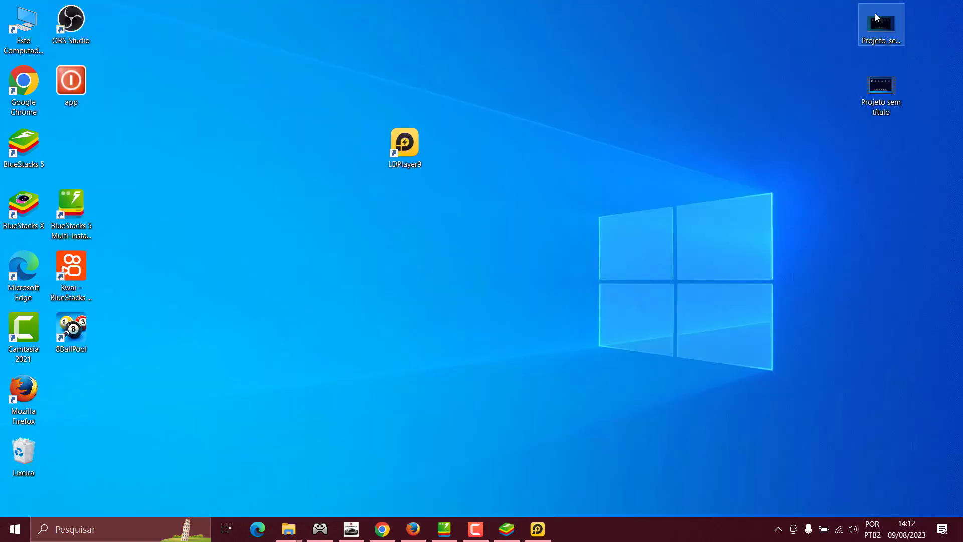
{"action": "left_click_drag", "start_coordinate": [405, 144], "coordinate": [74, 131]}
{"action": "left_click", "coordinate": [157, 129]}
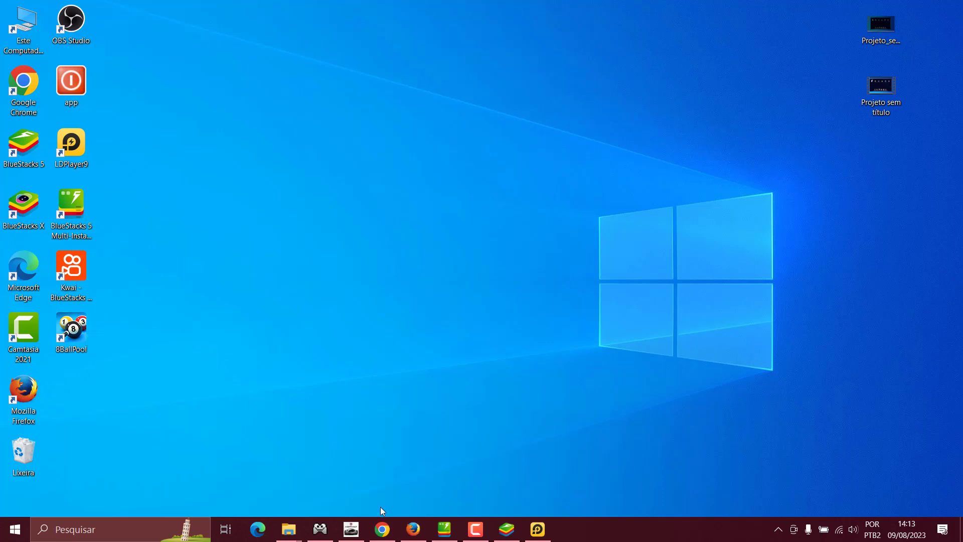
- Switch to Chrome and go from YouTube Studio to the YouTube home page
{"action": "left_click", "coordinate": [384, 530]}
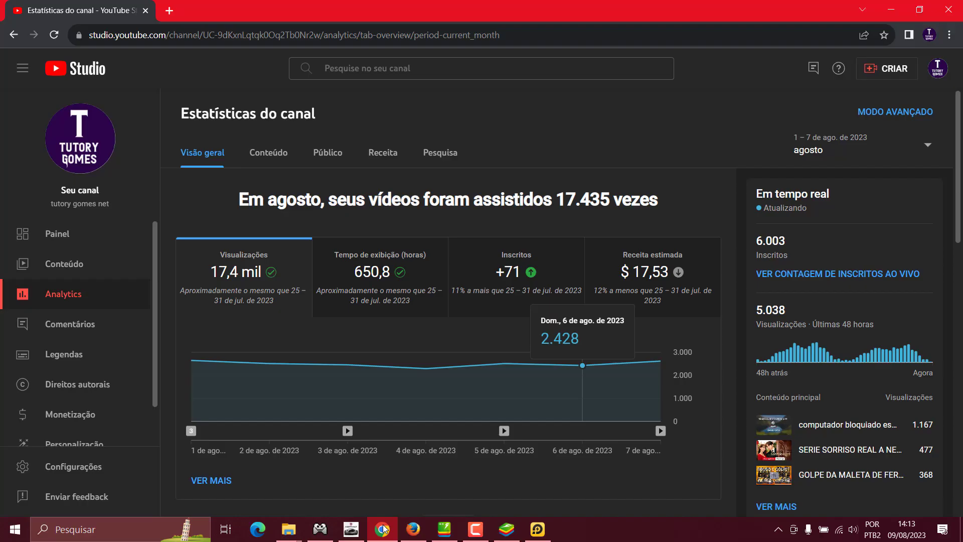
{"action": "left_click", "coordinate": [937, 68]}
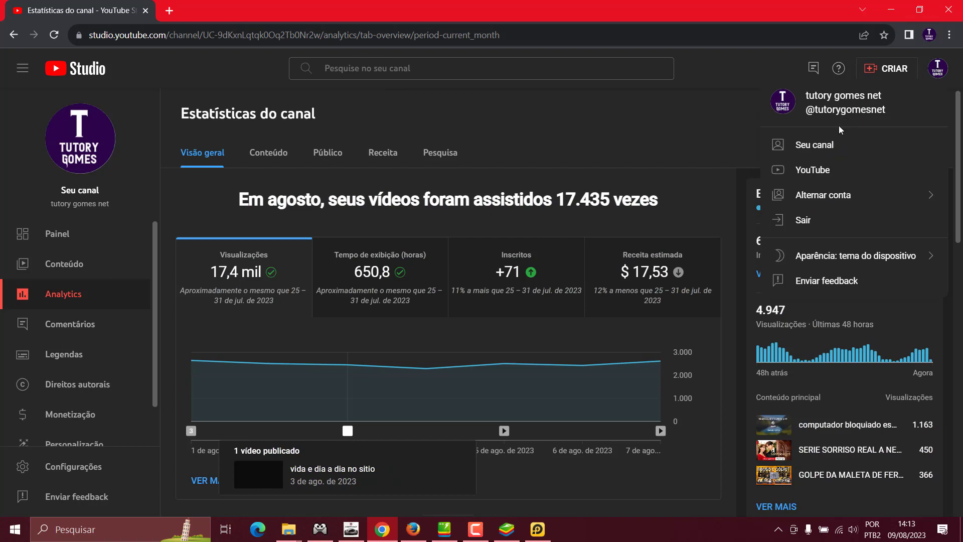
{"action": "left_click", "coordinate": [818, 170]}
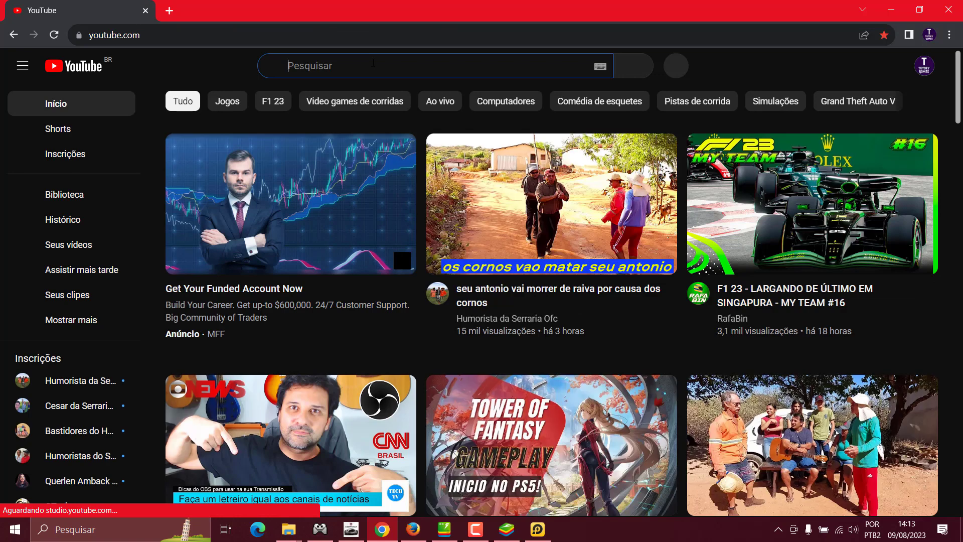
- Search YouTube for "8 ball pool no emulador"
{"action": "left_click", "coordinate": [373, 63]}
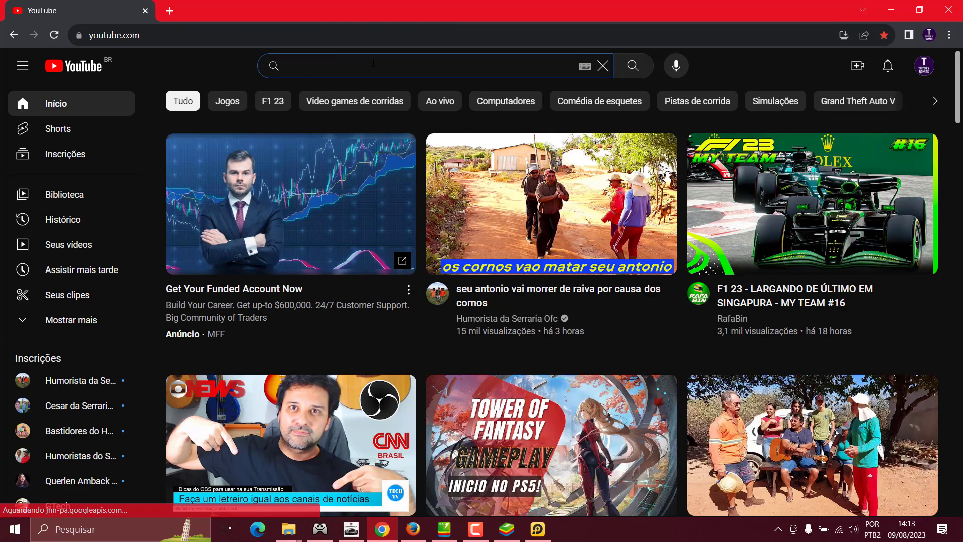
{"action": "type", "text": "8 ball "}
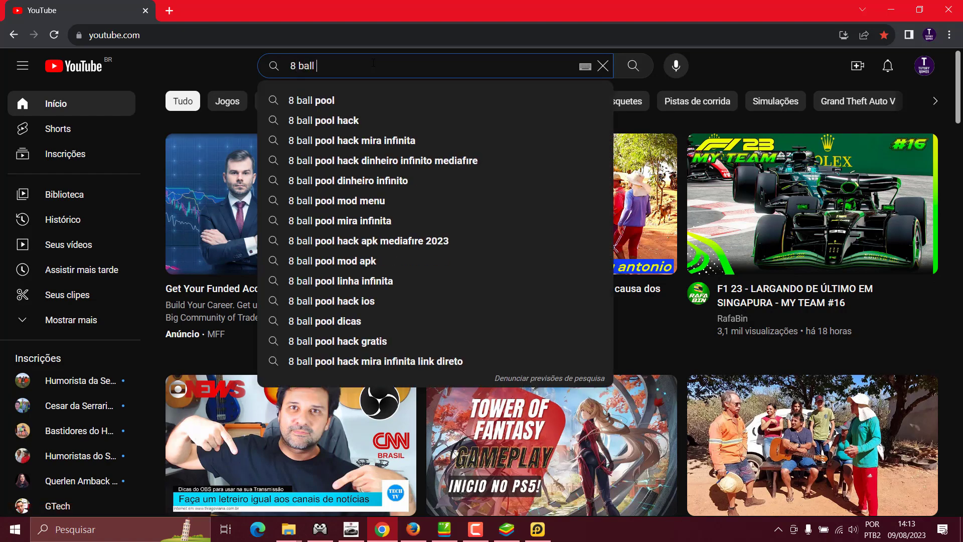
{"action": "type", "text": "pool "}
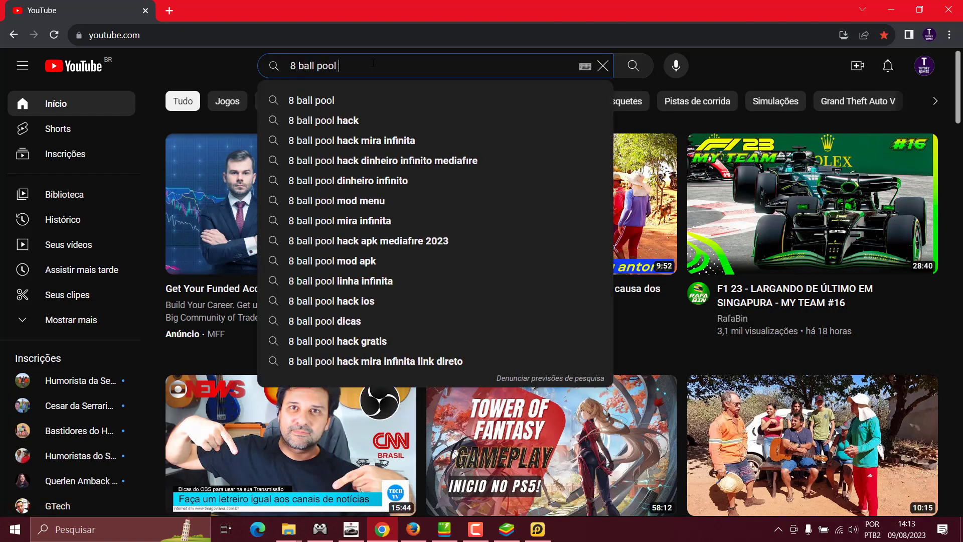
{"action": "type", "text": "no e"}
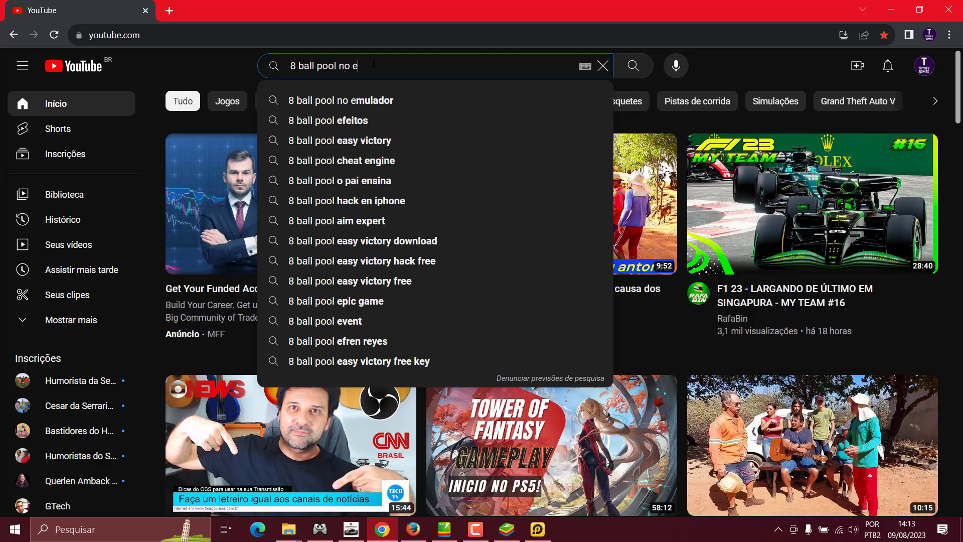
{"action": "type", "text": "mulador"}
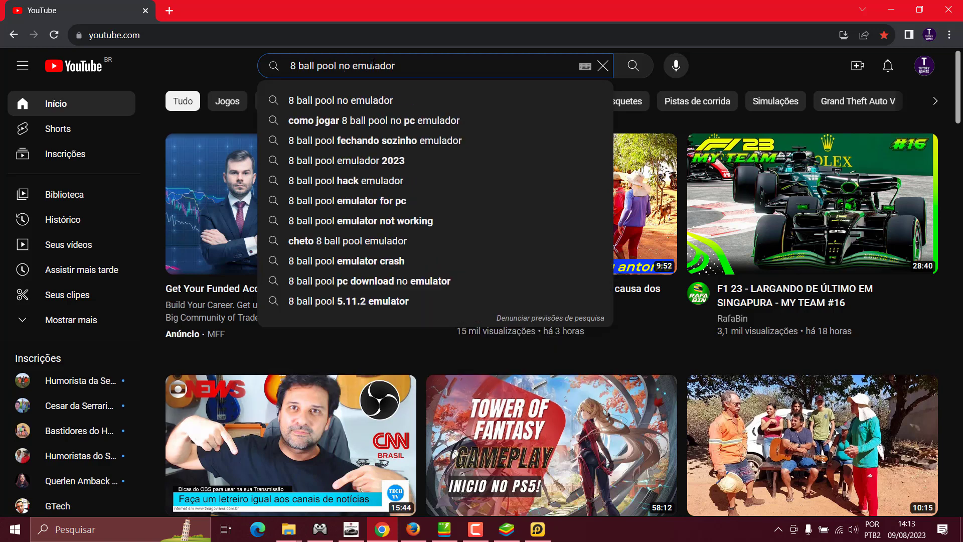
{"action": "key", "text": "Return"}
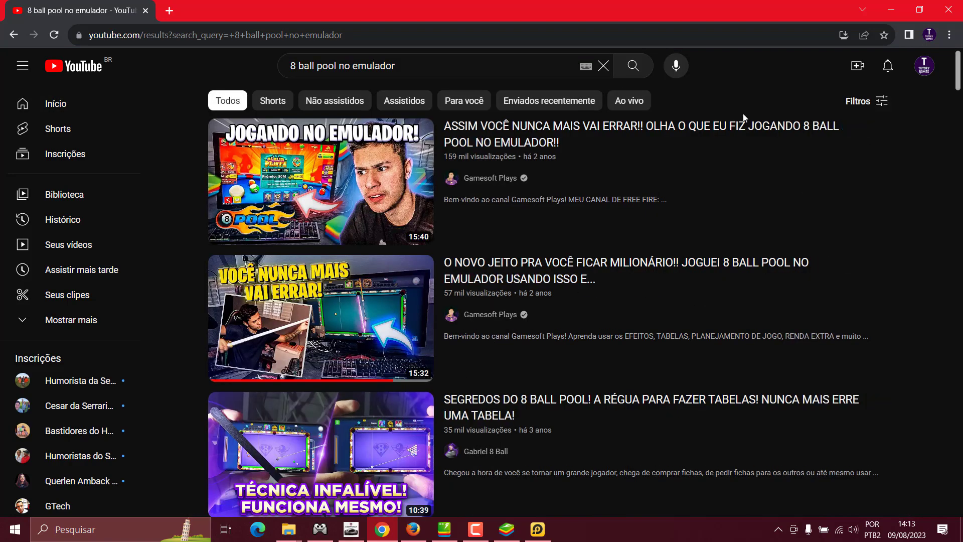
- Open the video "Discover the Easiest Way to Stop 8Ball Pool Crashes in Bluestacks & Gameloop!", skip the ad and pause it
{"action": "mouse_move", "coordinate": [255, 161]}
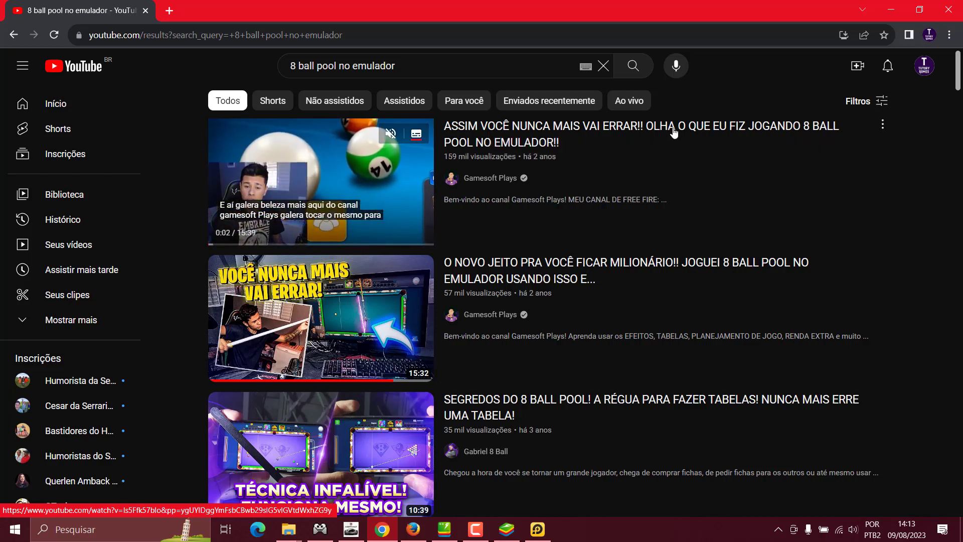
{"action": "scroll", "coordinate": [634, 296], "scroll_direction": "down", "scroll_amount": 10}
{"action": "mouse_move", "coordinate": [634, 297]}
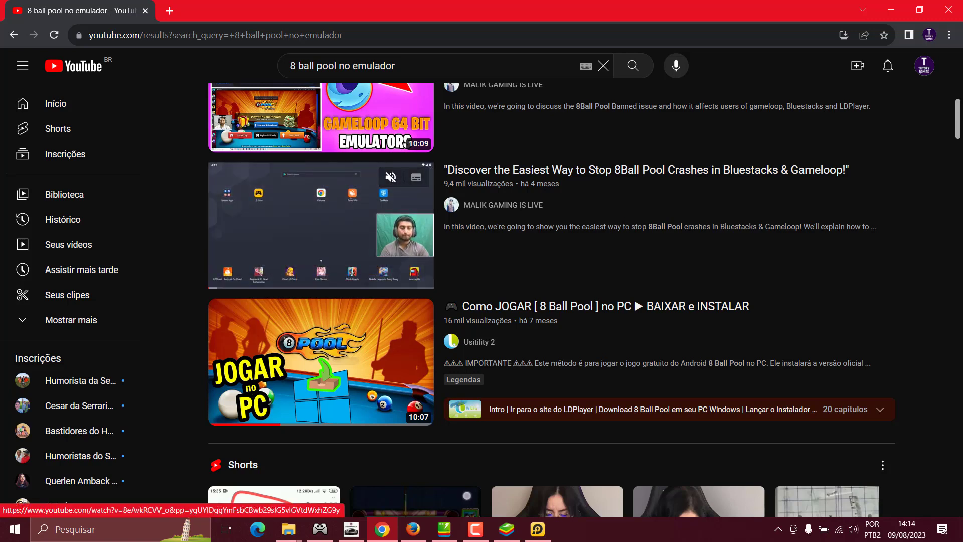
{"action": "left_click", "coordinate": [334, 229]}
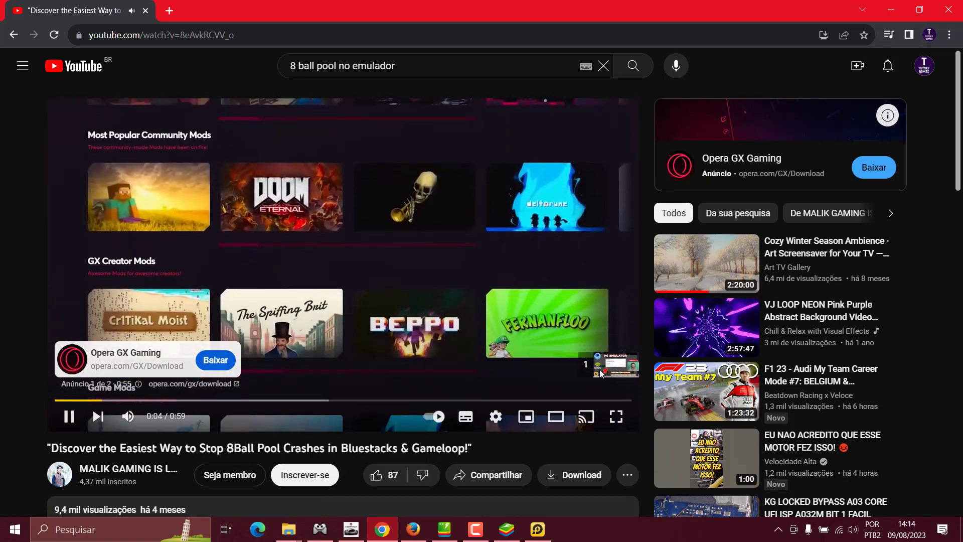
{"action": "left_click", "coordinate": [606, 372]}
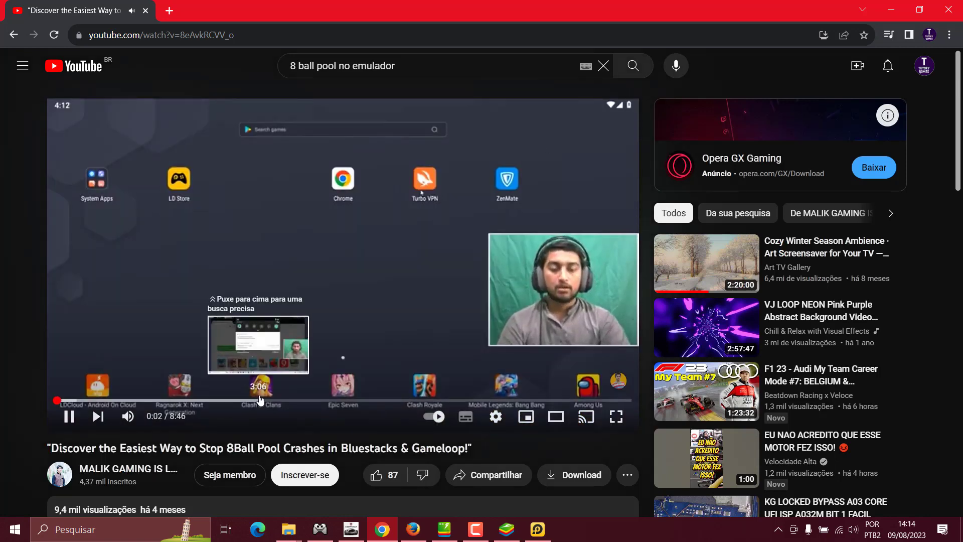
{"action": "left_click", "coordinate": [68, 418]}
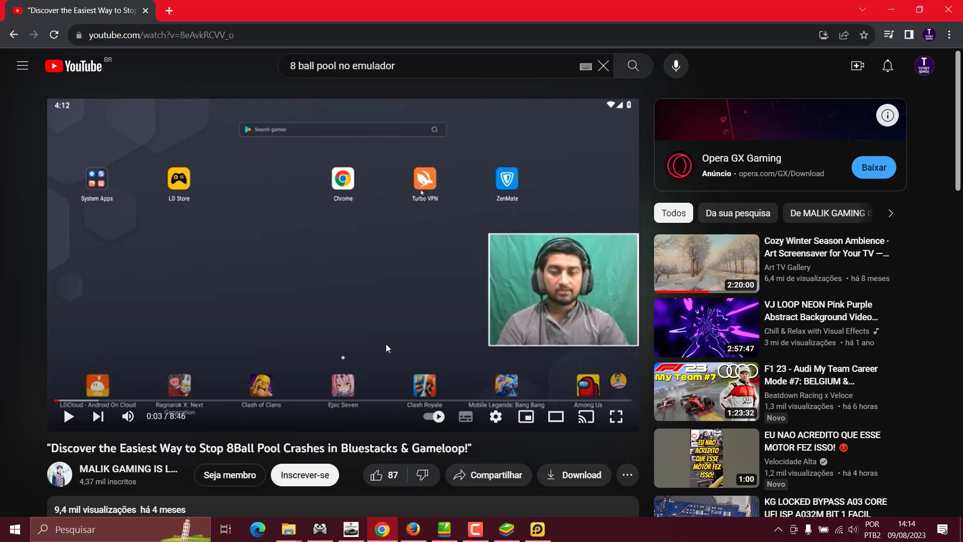
- Skim forward through the paused crash-fix video from 3:43 to 6:52 to examine its download, launch and gameplay parts
{"action": "left_click", "coordinate": [300, 400]}
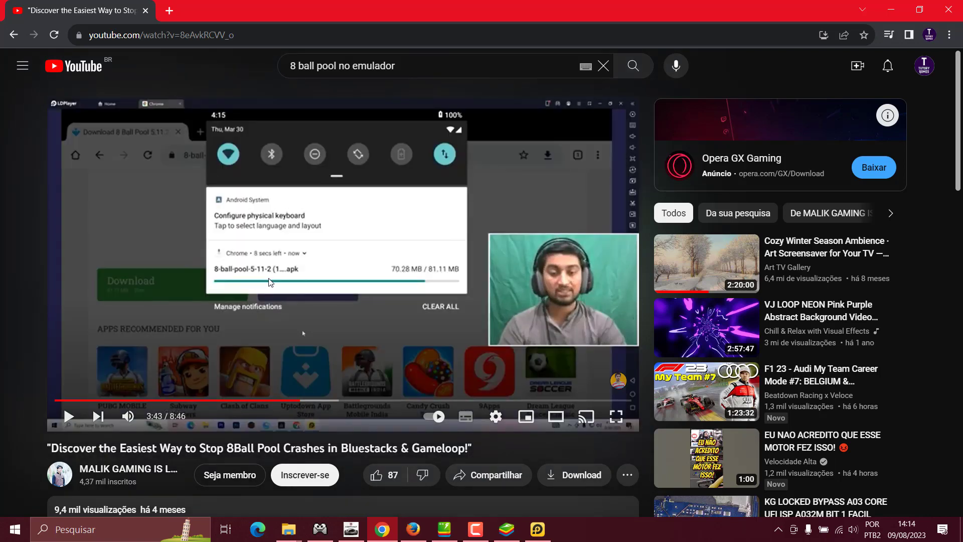
{"action": "left_click", "coordinate": [343, 401]}
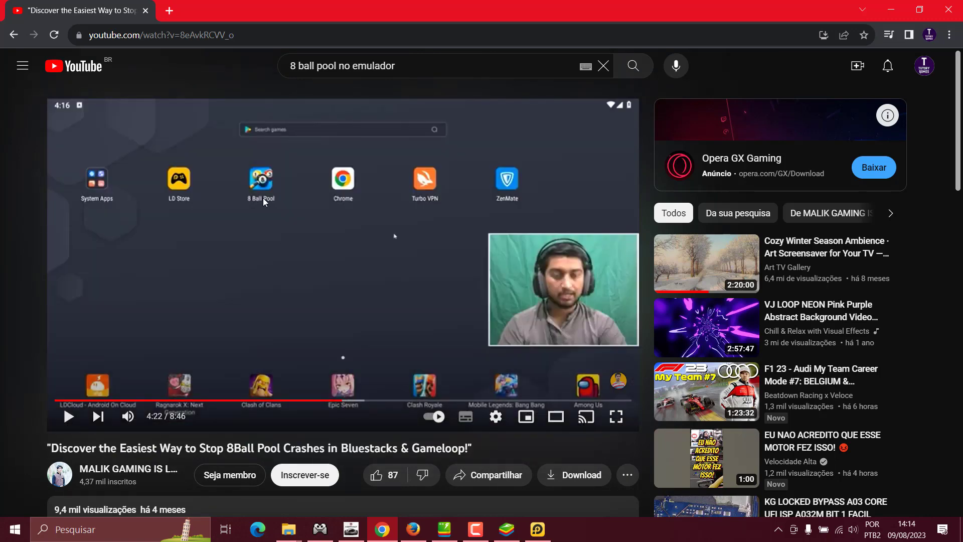
{"action": "left_click", "coordinate": [372, 401]}
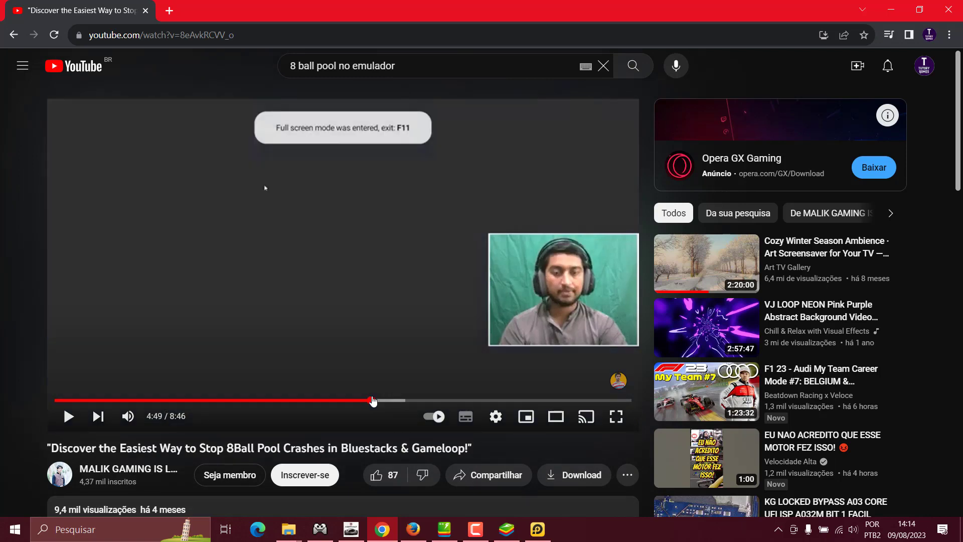
{"action": "left_click", "coordinate": [396, 400]}
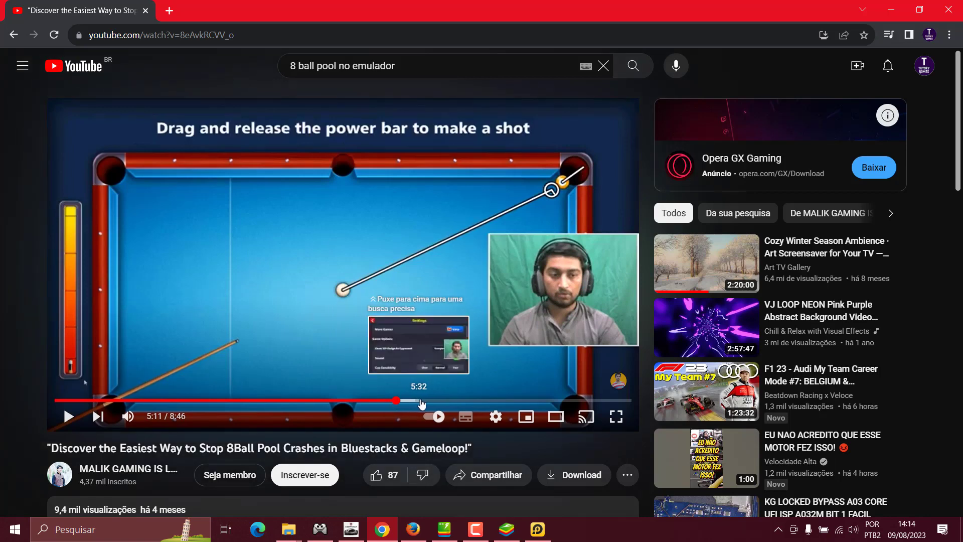
{"action": "left_click", "coordinate": [423, 400]}
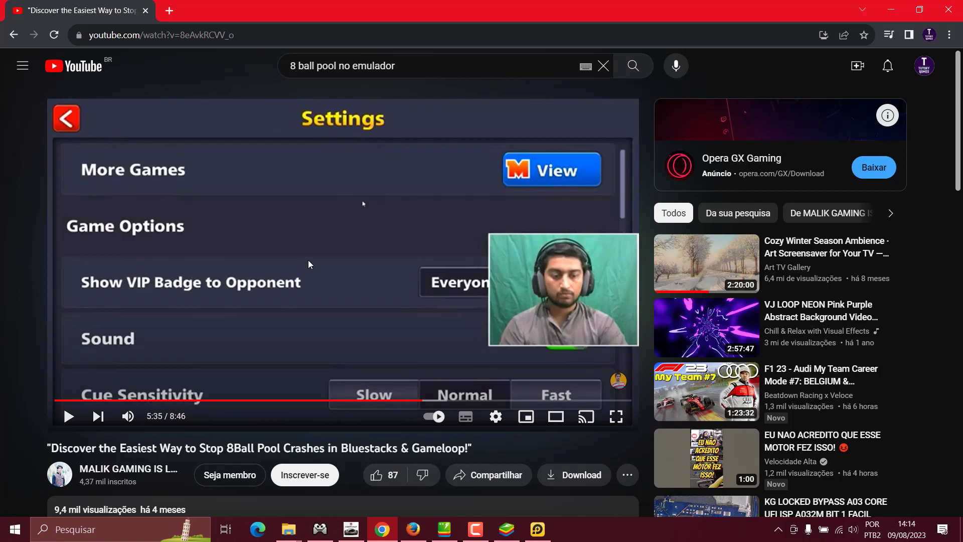
{"action": "left_click", "coordinate": [439, 401]}
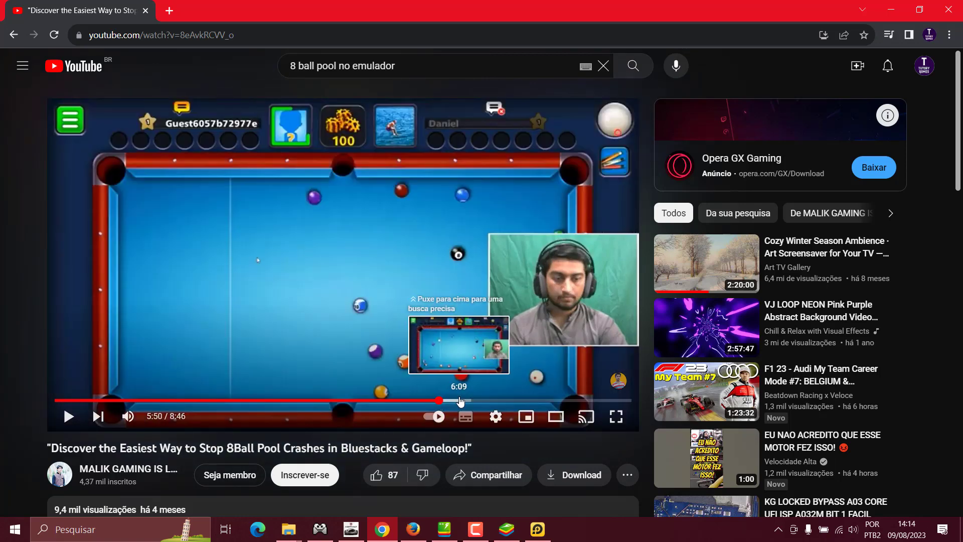
{"action": "left_click", "coordinate": [460, 401]}
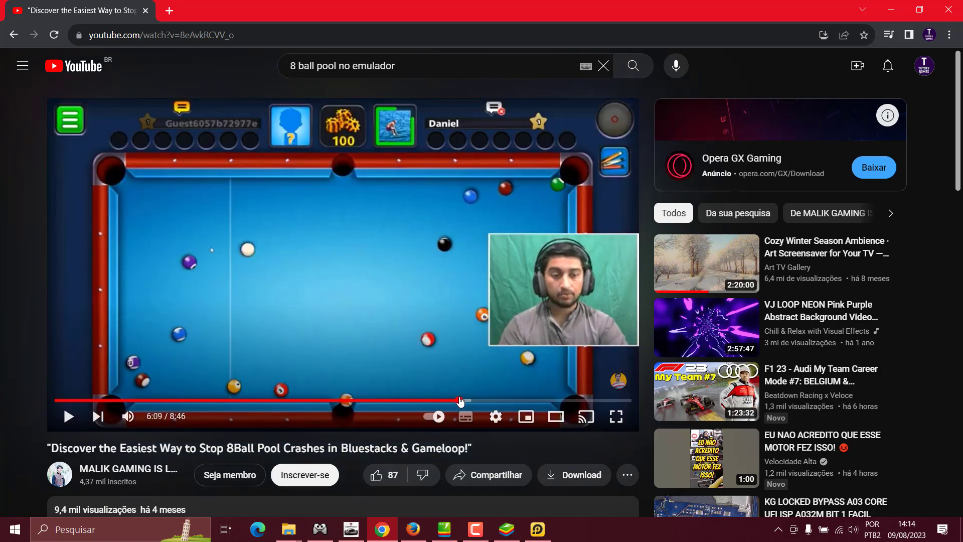
{"action": "left_click", "coordinate": [485, 401]}
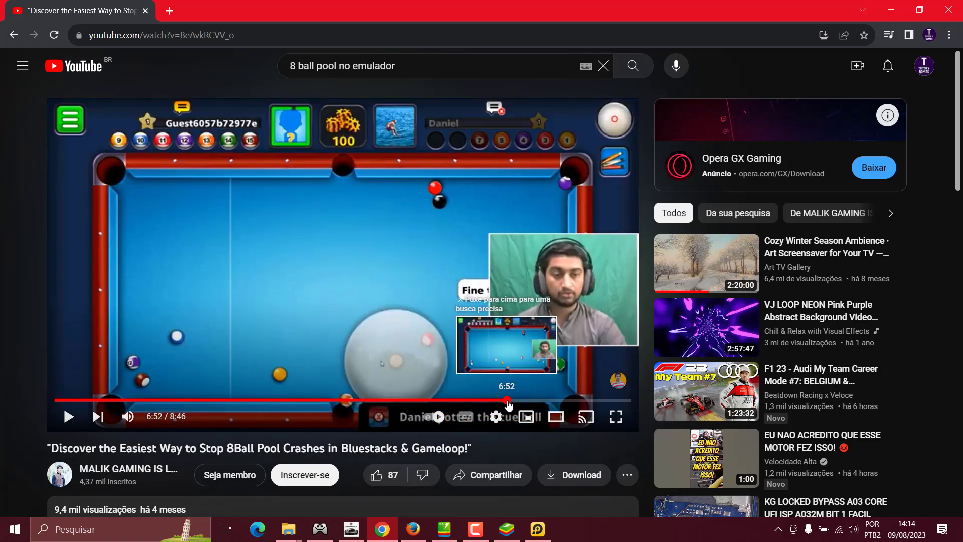
{"action": "left_click", "coordinate": [506, 400]}
- Go back to 4:22 in the crash-fix video, play it until 4:53, pause it and minimize the browser
{"action": "left_click", "coordinate": [385, 401]}
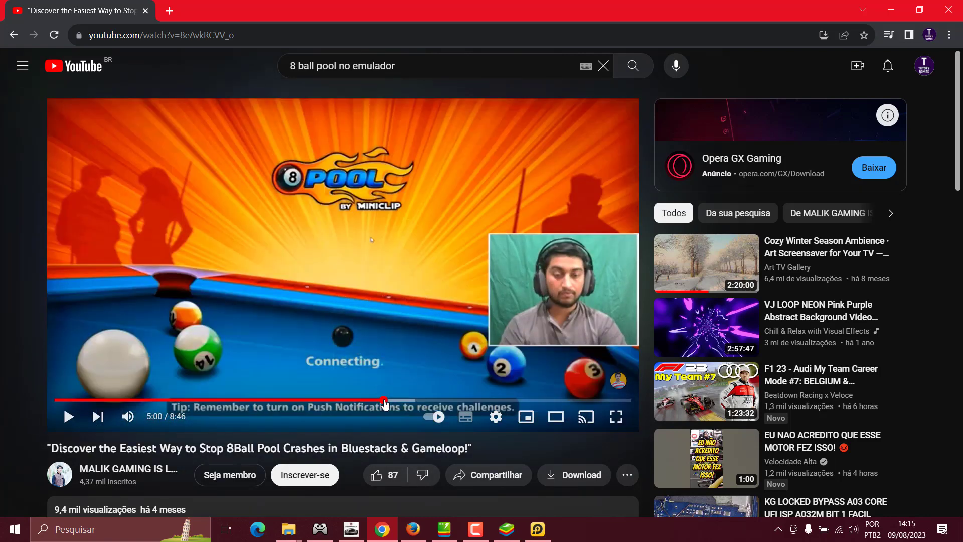
{"action": "left_click", "coordinate": [357, 401]}
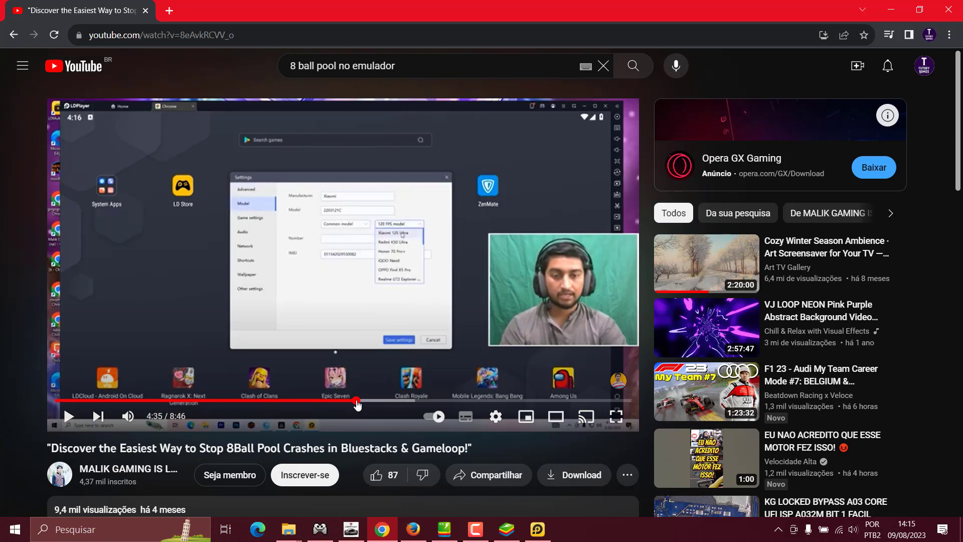
{"action": "left_click", "coordinate": [344, 401]}
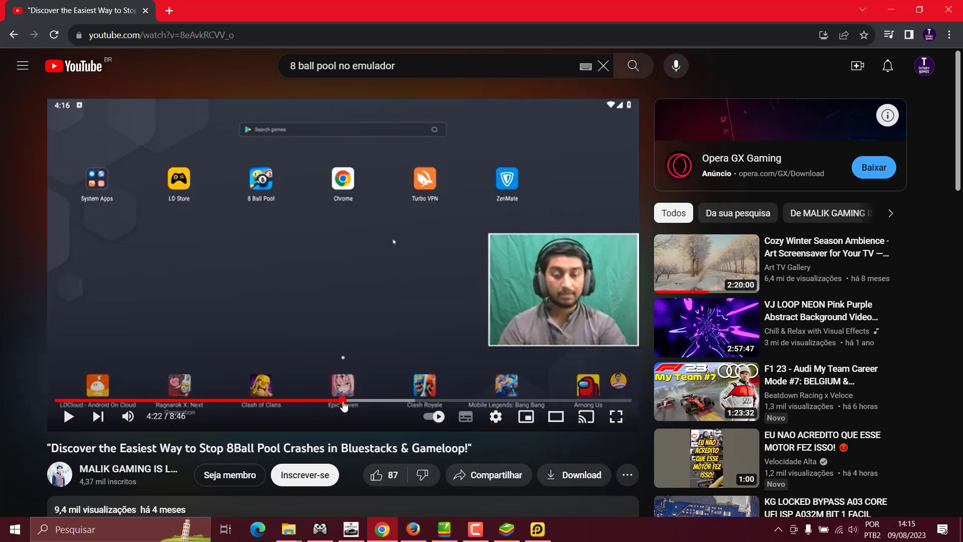
{"action": "left_click", "coordinate": [69, 417]}
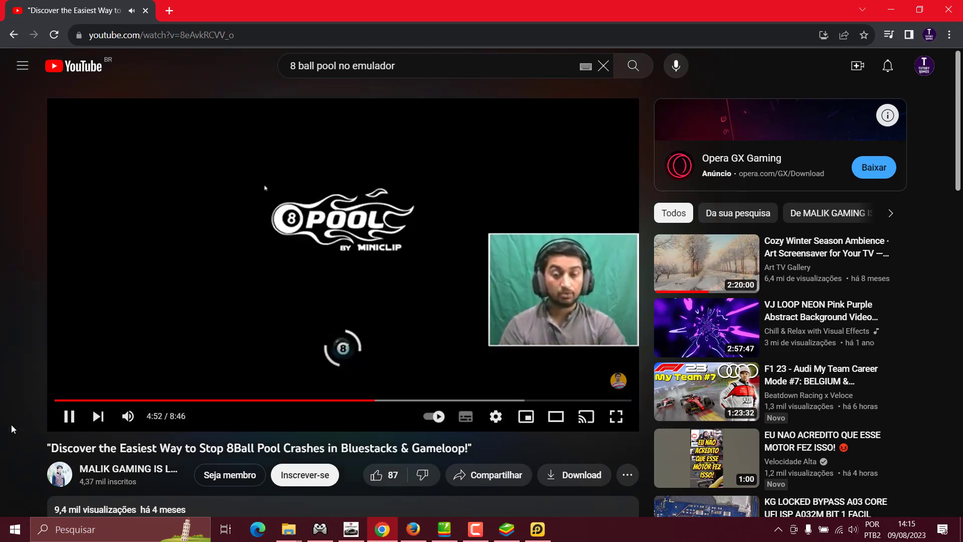
{"action": "left_click", "coordinate": [69, 415]}
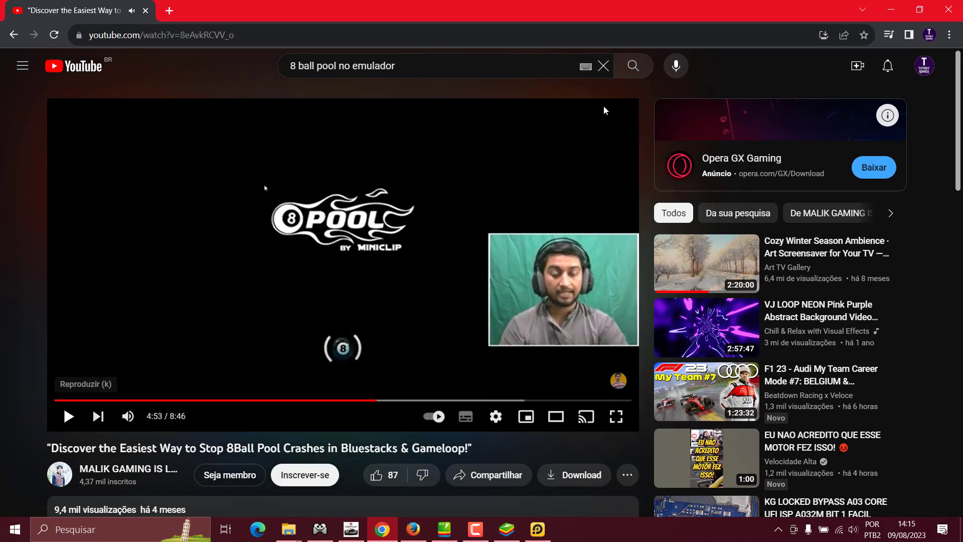
{"action": "left_click", "coordinate": [891, 9]}
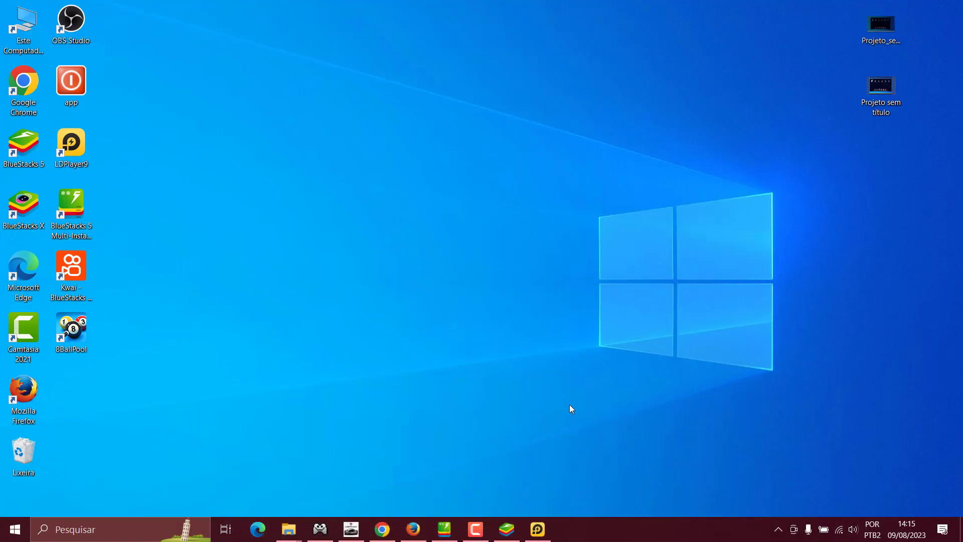
- Switch to LDPlayer, check the device model settings and save them
{"action": "left_click", "coordinate": [537, 529]}
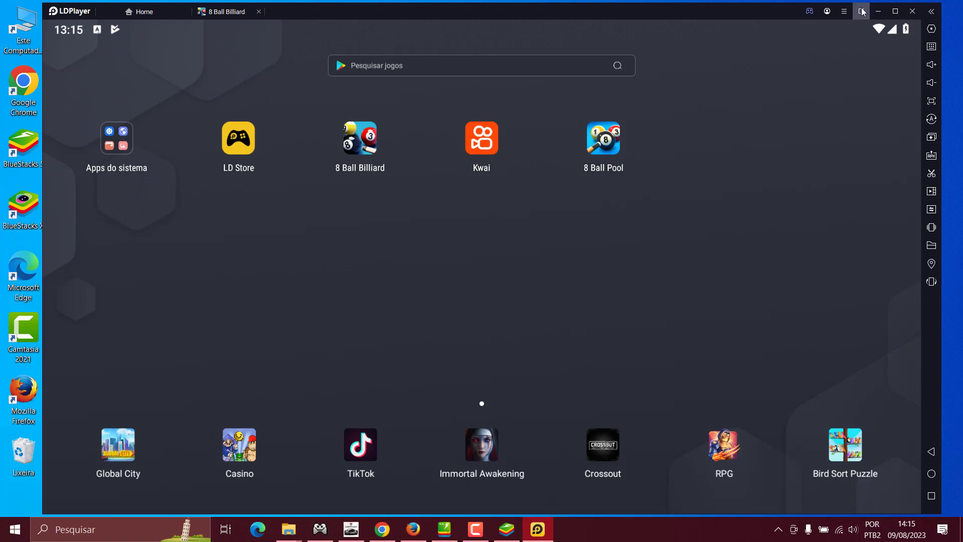
{"action": "left_click", "coordinate": [931, 30]}
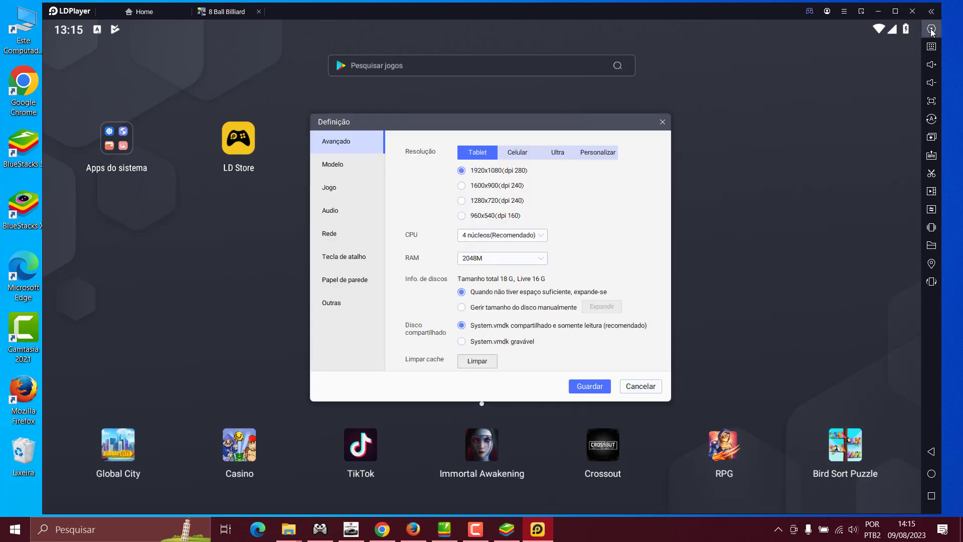
{"action": "left_click", "coordinate": [343, 171]}
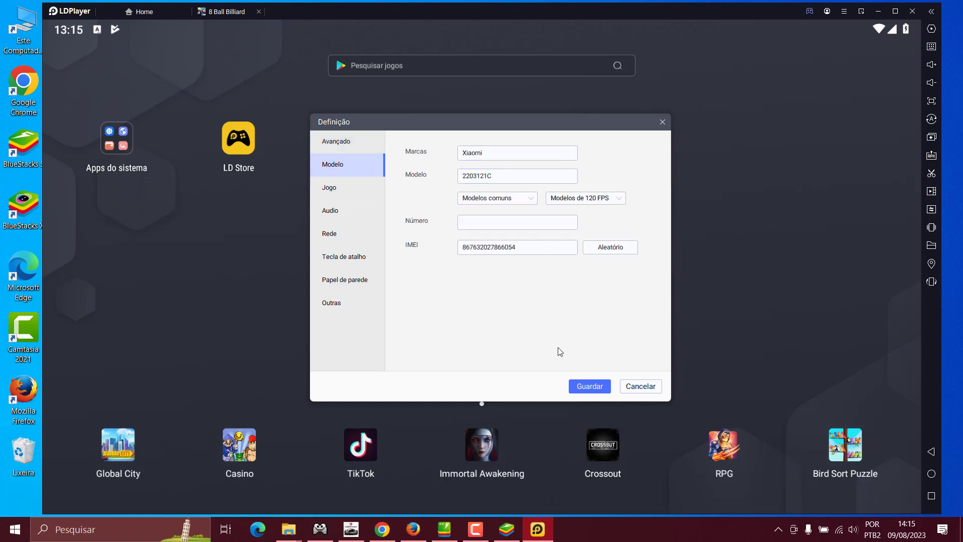
{"action": "left_click", "coordinate": [589, 386]}
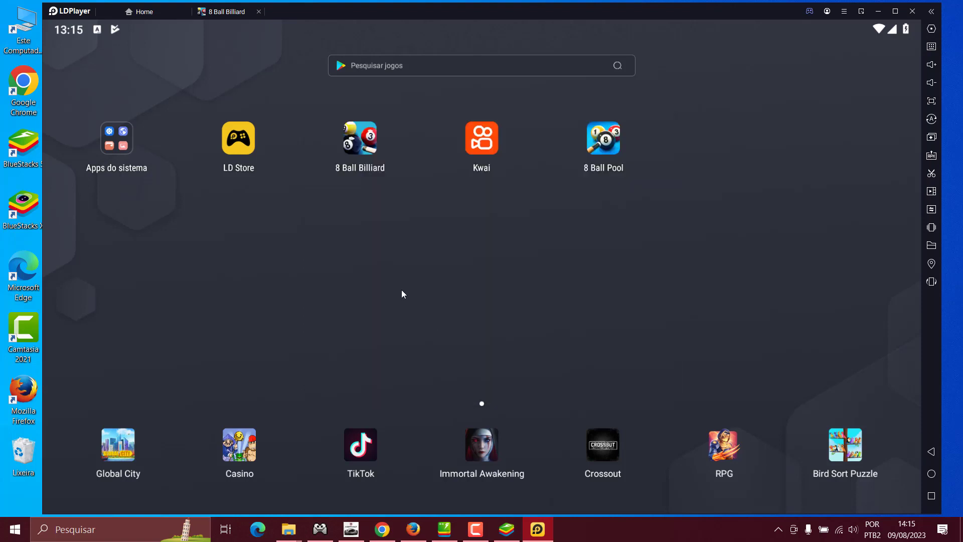
- Try to launch 8 Ball Pool in LDPlayer again, and exit the emulator
{"action": "left_click", "coordinate": [601, 143]}
{"action": "left_click", "coordinate": [912, 11]}
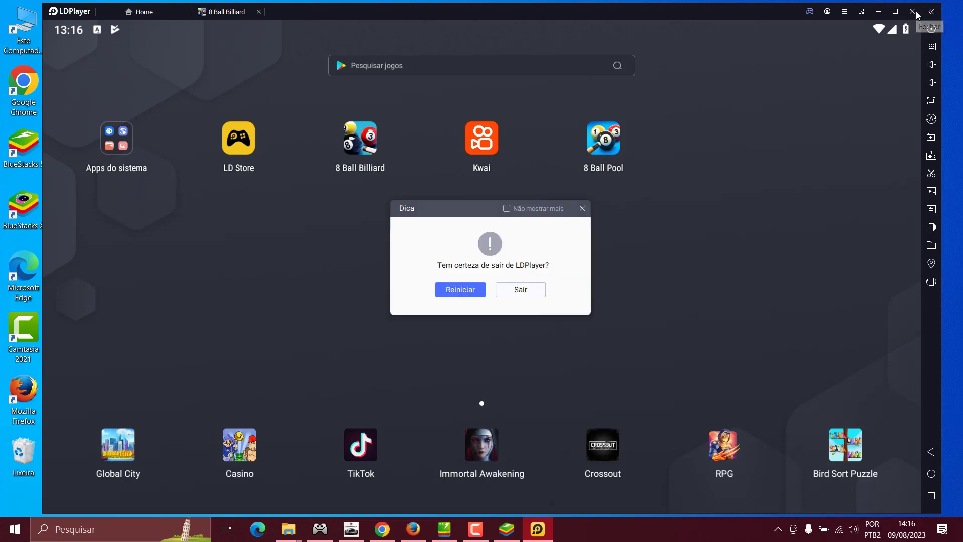
{"action": "left_click", "coordinate": [525, 291]}
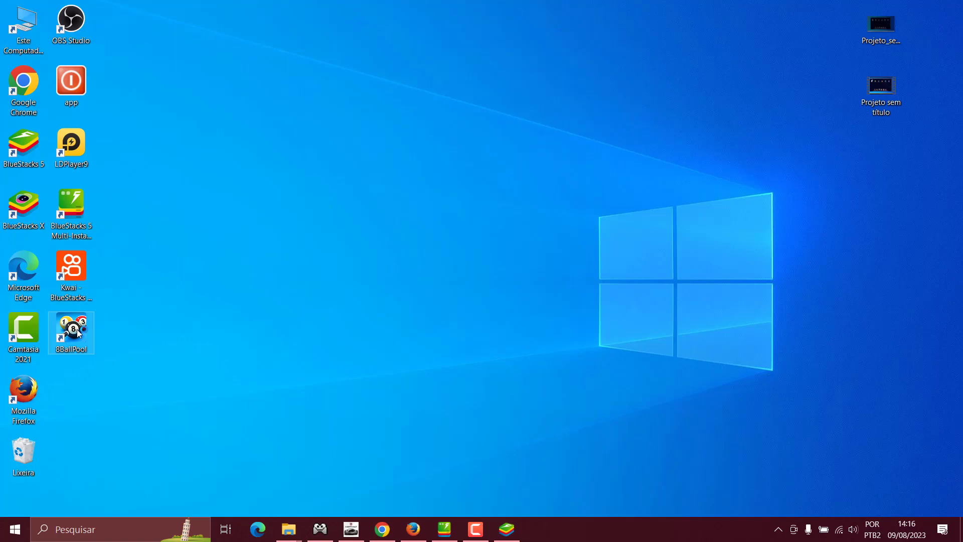
- Switch to BlueStacks App Player 1, examine the predefined device profiles in its phone settings, and close the settings without changes
{"action": "left_click", "coordinate": [446, 535]}
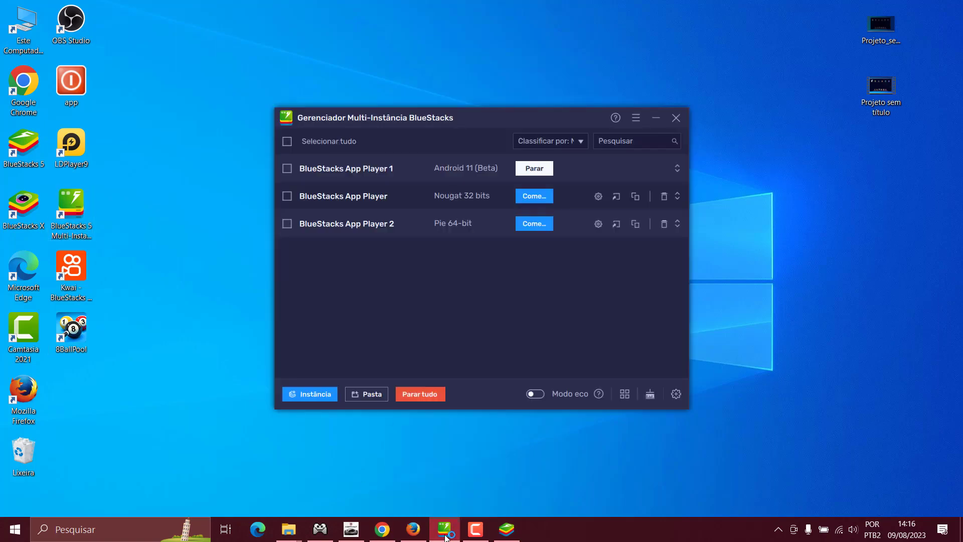
{"action": "left_click", "coordinate": [507, 533]}
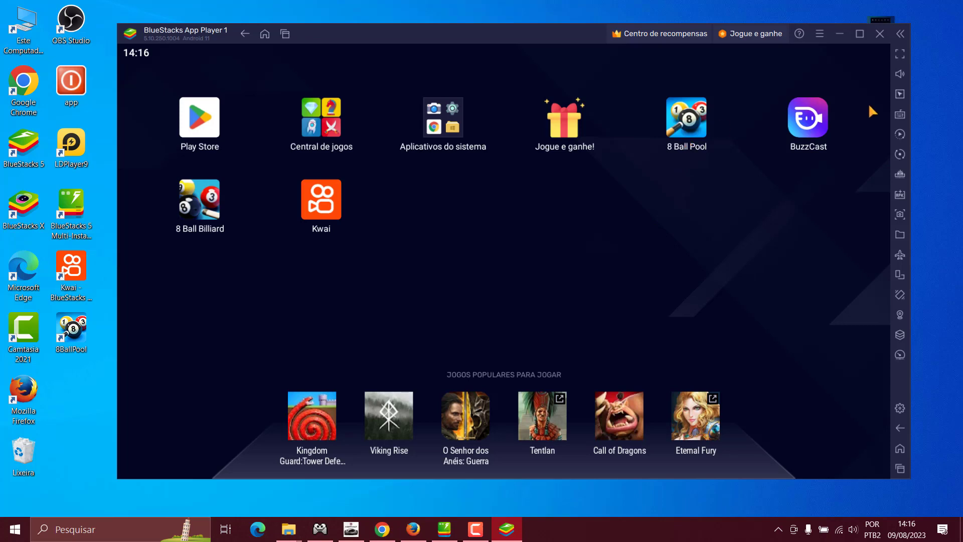
{"action": "left_click", "coordinate": [899, 408]}
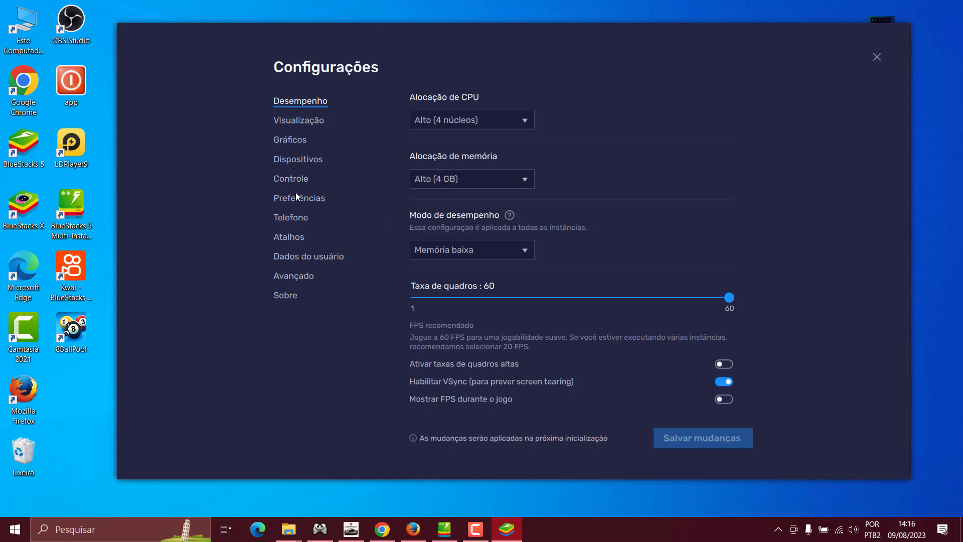
{"action": "left_click", "coordinate": [297, 219]}
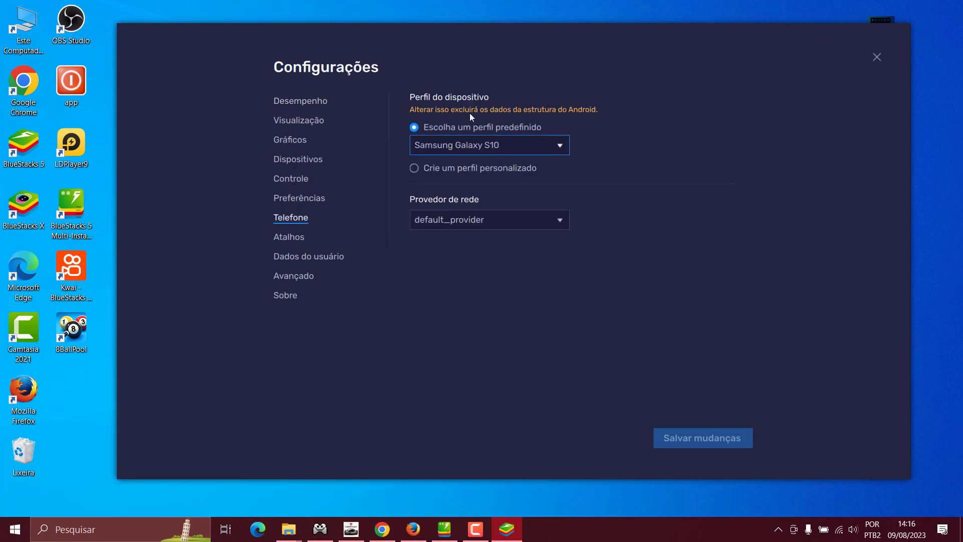
{"action": "left_click", "coordinate": [560, 146]}
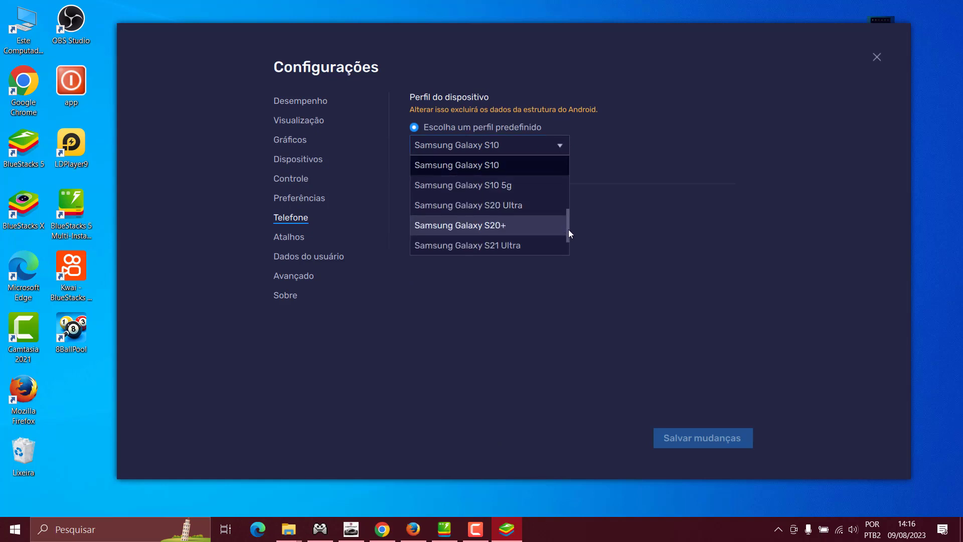
{"action": "left_click_drag", "start_coordinate": [568, 230], "coordinate": [569, 152]}
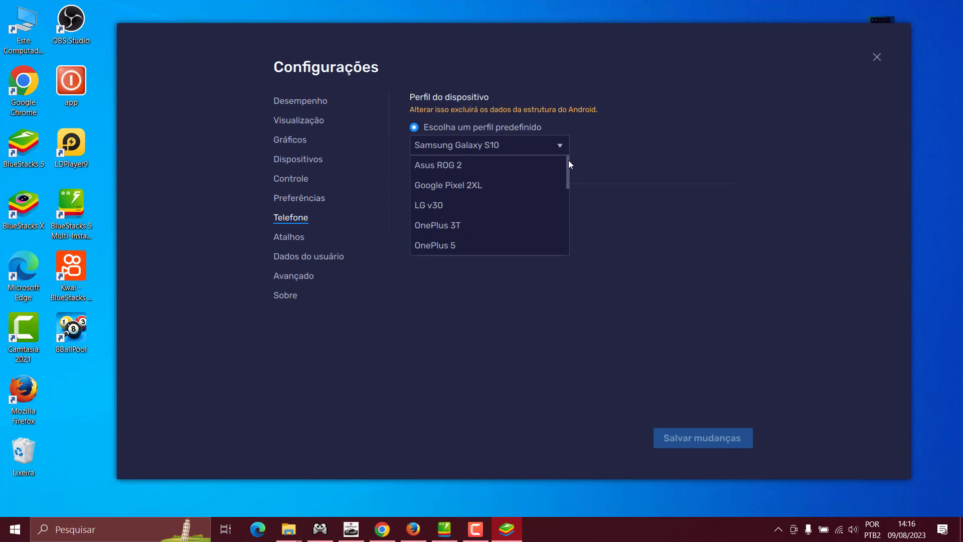
{"action": "mouse_move", "coordinate": [569, 161]}
{"action": "left_mouse_down"}
{"action": "mouse_move", "coordinate": [568, 247]}
{"action": "mouse_move", "coordinate": [564, 158]}
{"action": "left_mouse_up"}
{"action": "left_click", "coordinate": [398, 322]}
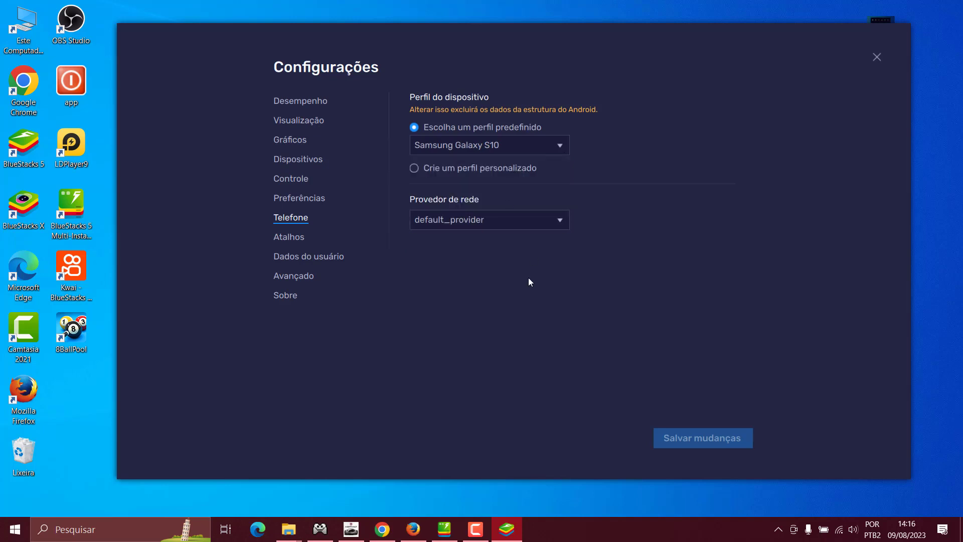
{"action": "left_click", "coordinate": [876, 58]}
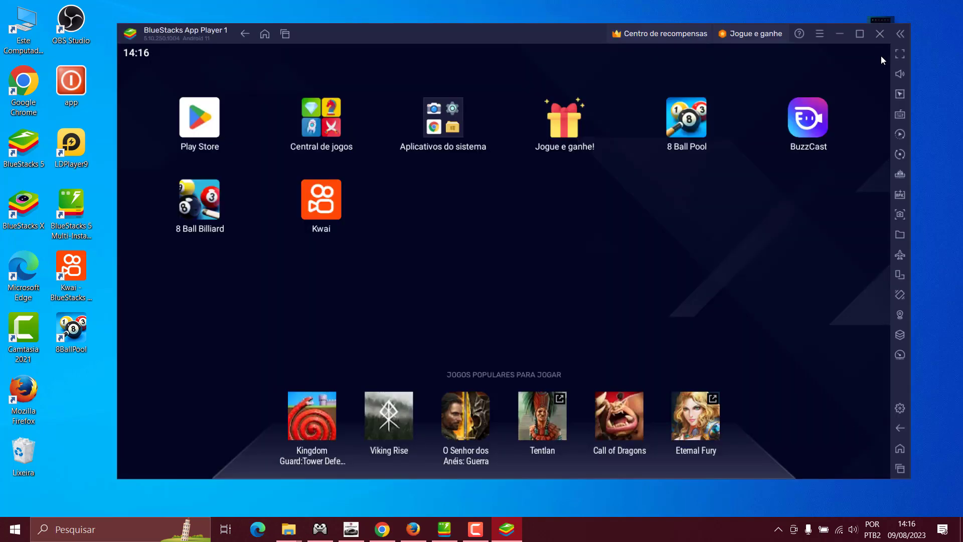
- Try to launch 8 Ball Pool in BlueStacks App Player 1
{"action": "left_click", "coordinate": [701, 131]}
{"action": "left_click", "coordinate": [692, 131]}
- Open the BlueStacks graphics settings, select the DirectX and Vulkan graphics renderers in turn, and return to OpenGL
{"action": "left_click", "coordinate": [900, 408]}
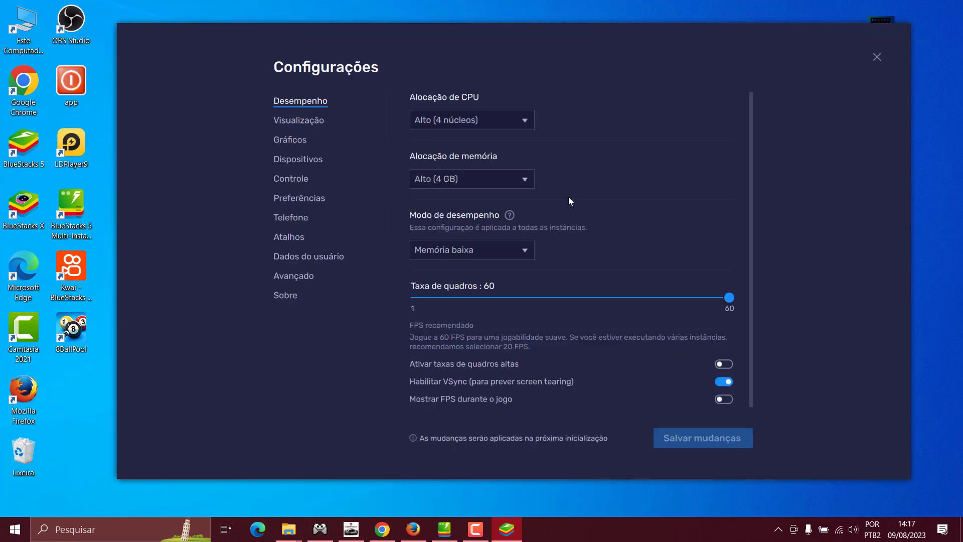
{"action": "left_click", "coordinate": [290, 138]}
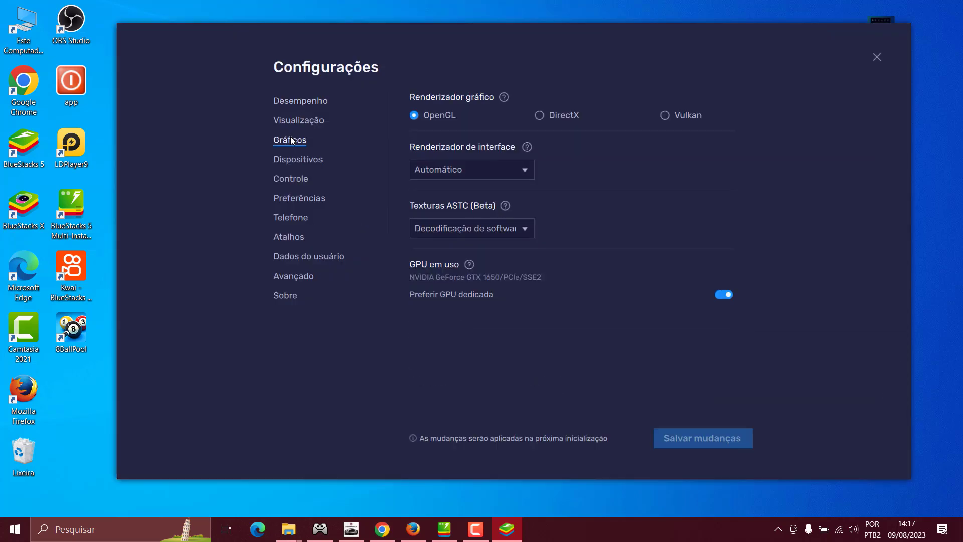
{"action": "left_click", "coordinate": [539, 119]}
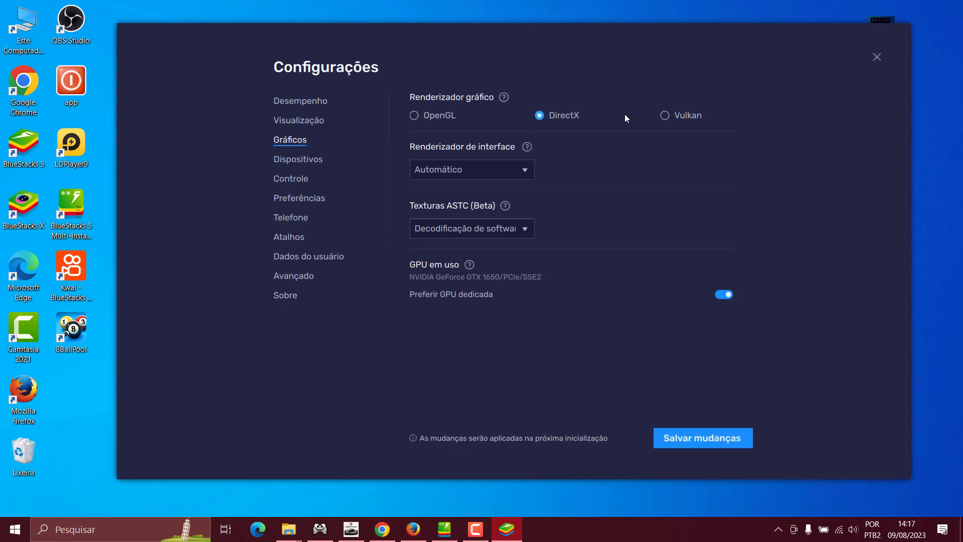
{"action": "left_click", "coordinate": [665, 116]}
{"action": "left_click", "coordinate": [413, 116]}
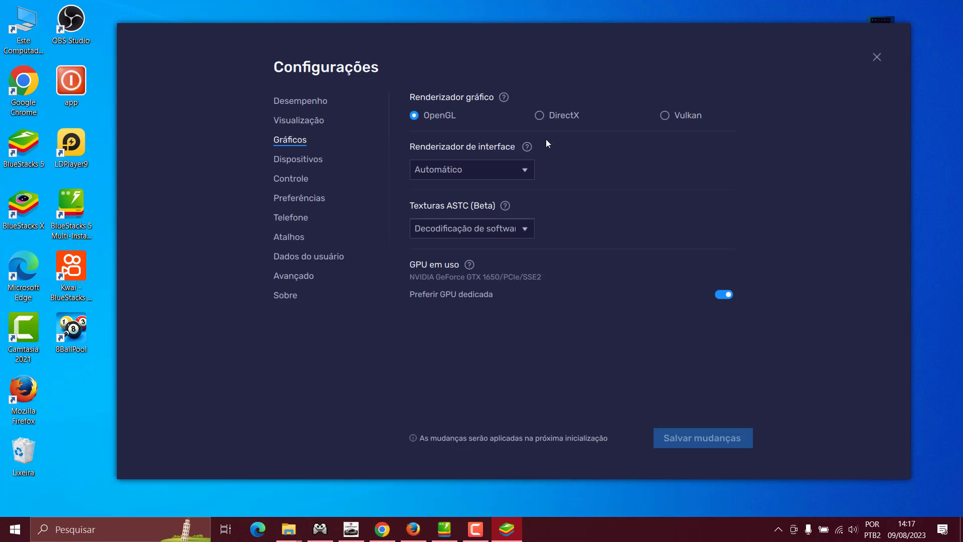
- Set the interface renderer to OpenGL, save the changes and restart BlueStacks
{"action": "left_click", "coordinate": [523, 169]}
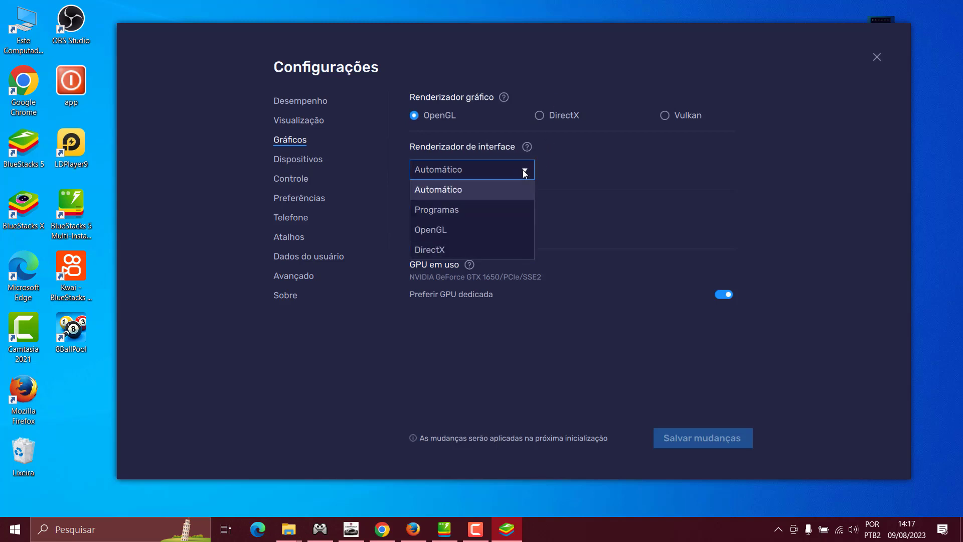
{"action": "left_click", "coordinate": [436, 230]}
{"action": "left_click", "coordinate": [705, 439]}
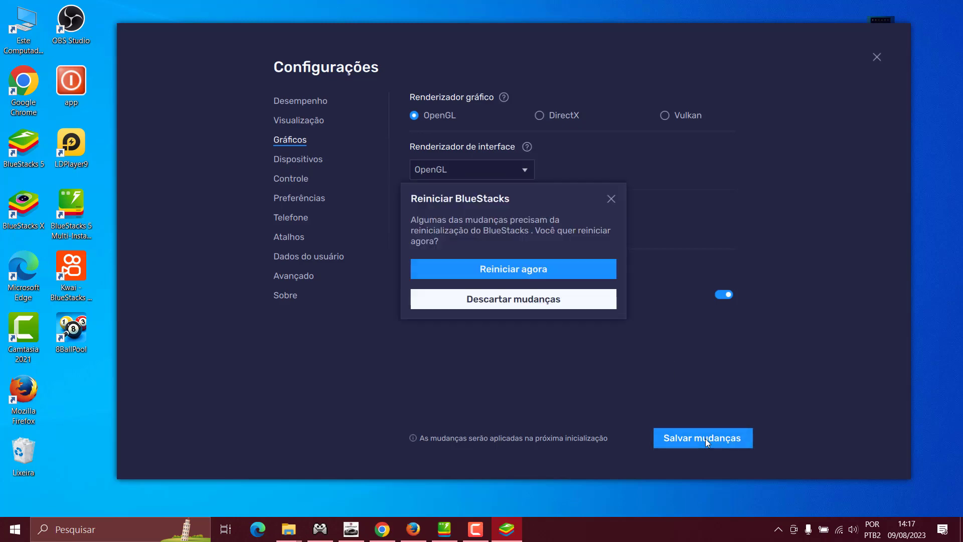
{"action": "left_click", "coordinate": [546, 265]}
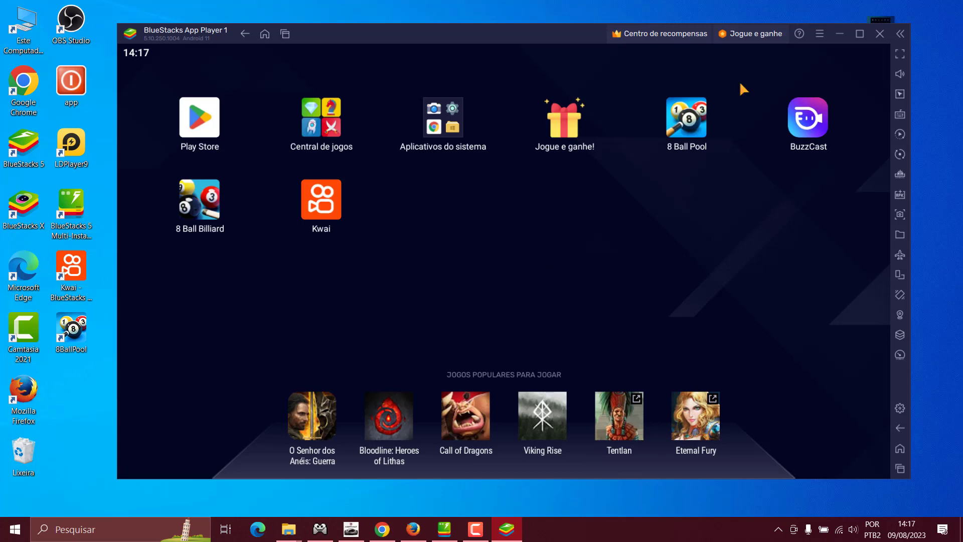
- Try to launch 8 Ball Pool again in the restarted instance, and minimize BlueStacks and its Multi-Instance Manager
{"action": "left_click", "coordinate": [702, 140]}
{"action": "left_click", "coordinate": [837, 34]}
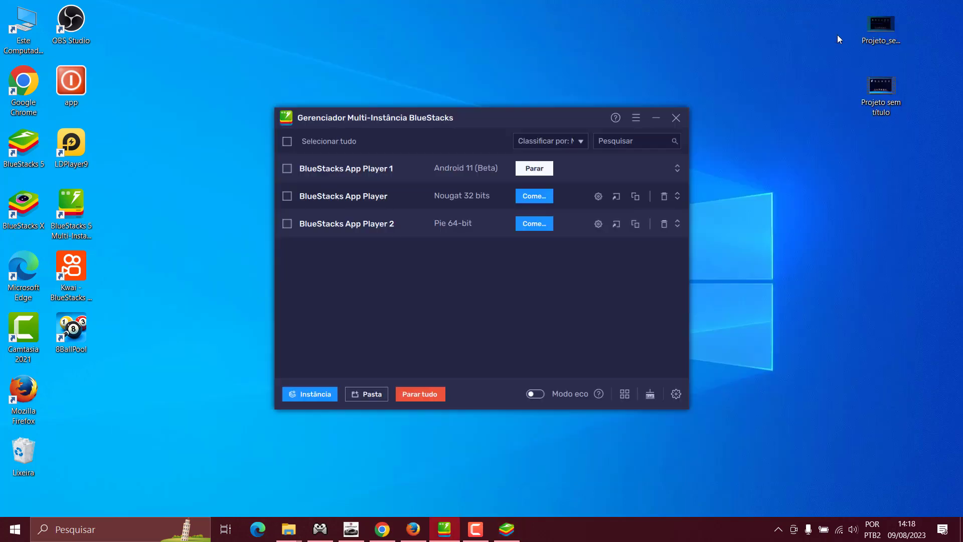
{"action": "left_click", "coordinate": [655, 121]}
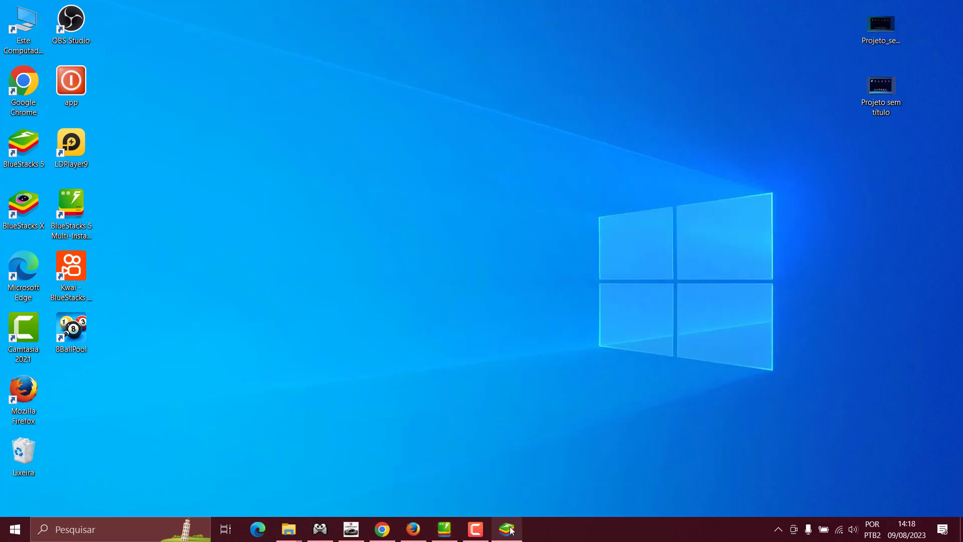
- Move the 8BallPool desktop shortcut away from the other icons to the middle of the desktop
{"action": "mouse_move", "coordinate": [510, 530]}
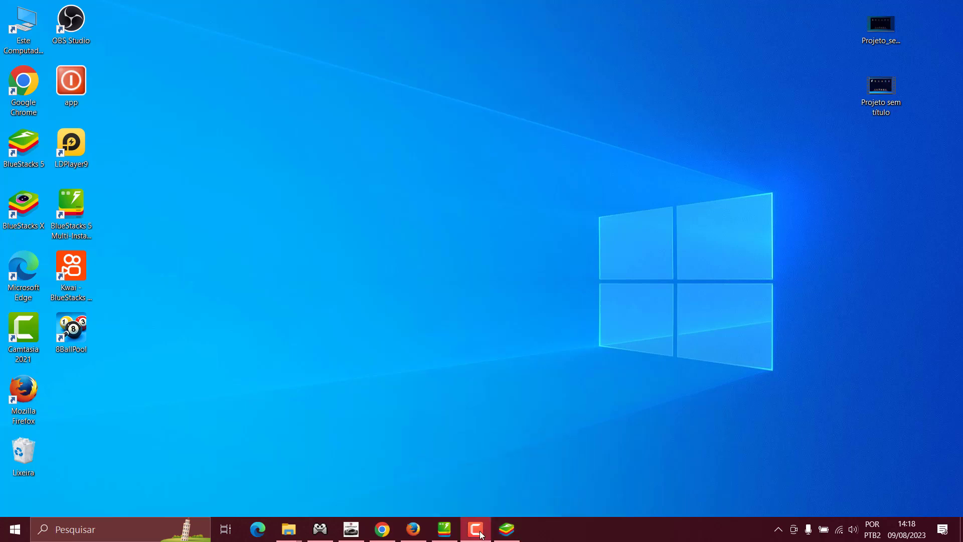
{"action": "left_click_drag", "start_coordinate": [56, 333], "coordinate": [389, 333]}
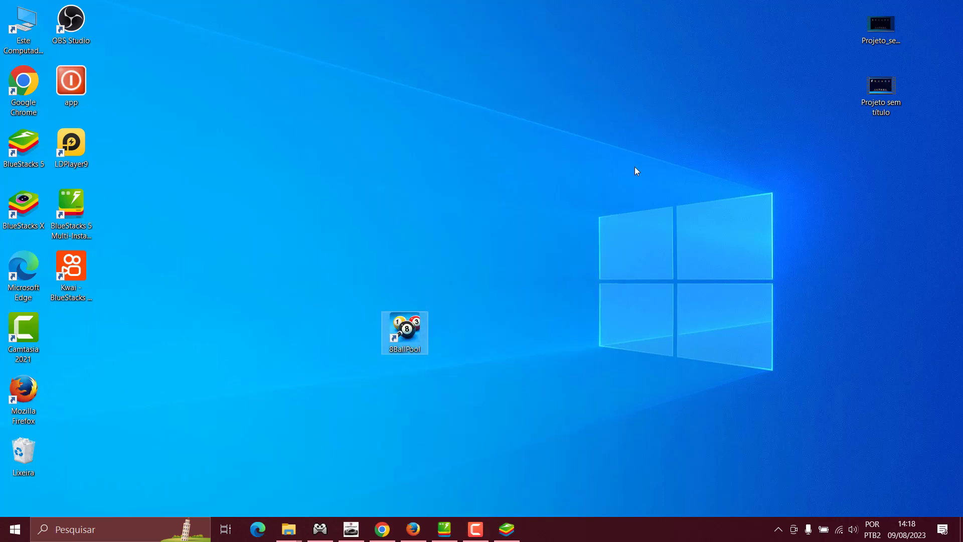